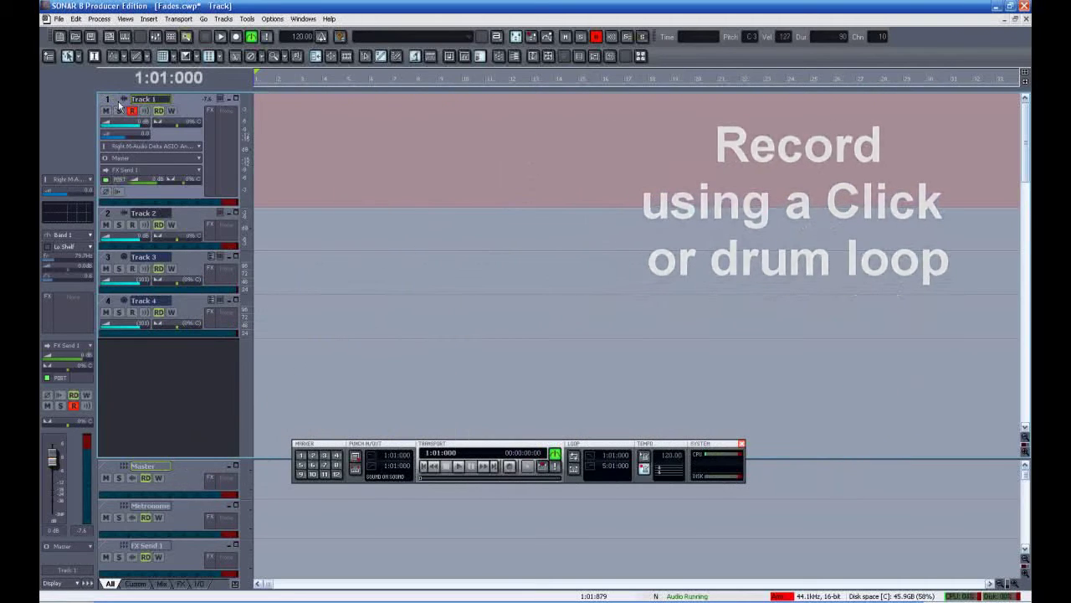
Step: Add a Cakewalk TTS-1 soft synth as track 5 and close its plug-in window
key(r)
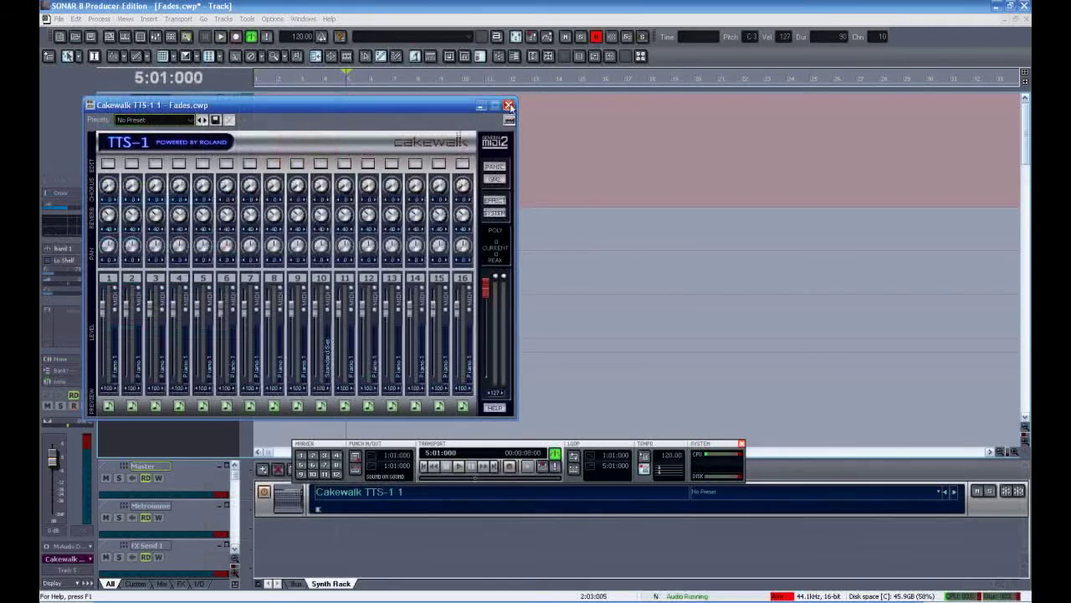
click(508, 107)
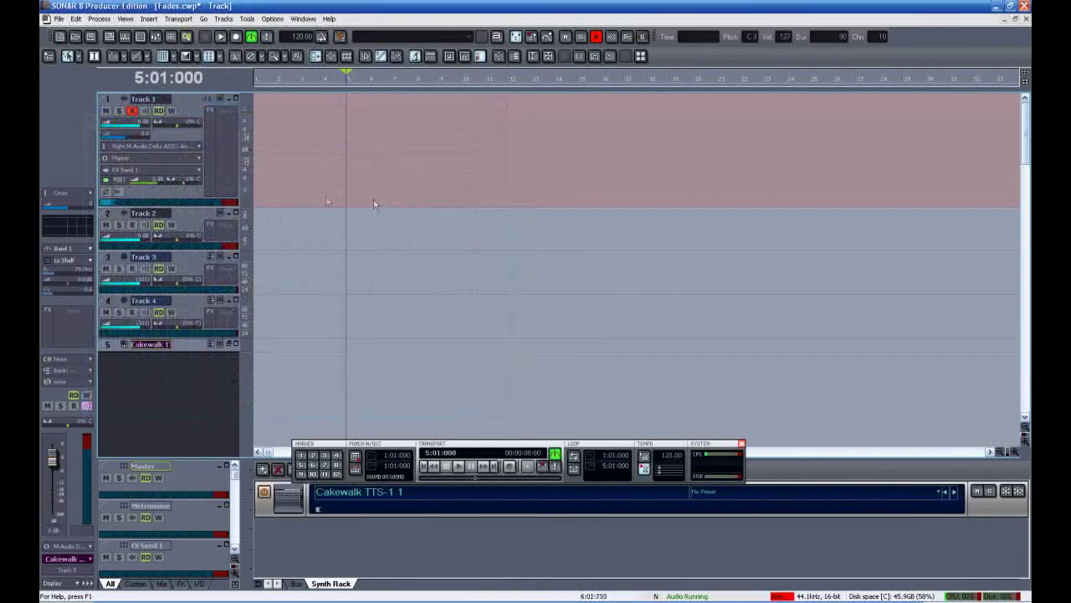
Step: Rewind to the start, expand track 5, and route it to TTS-1 channel 10
click(256, 78)
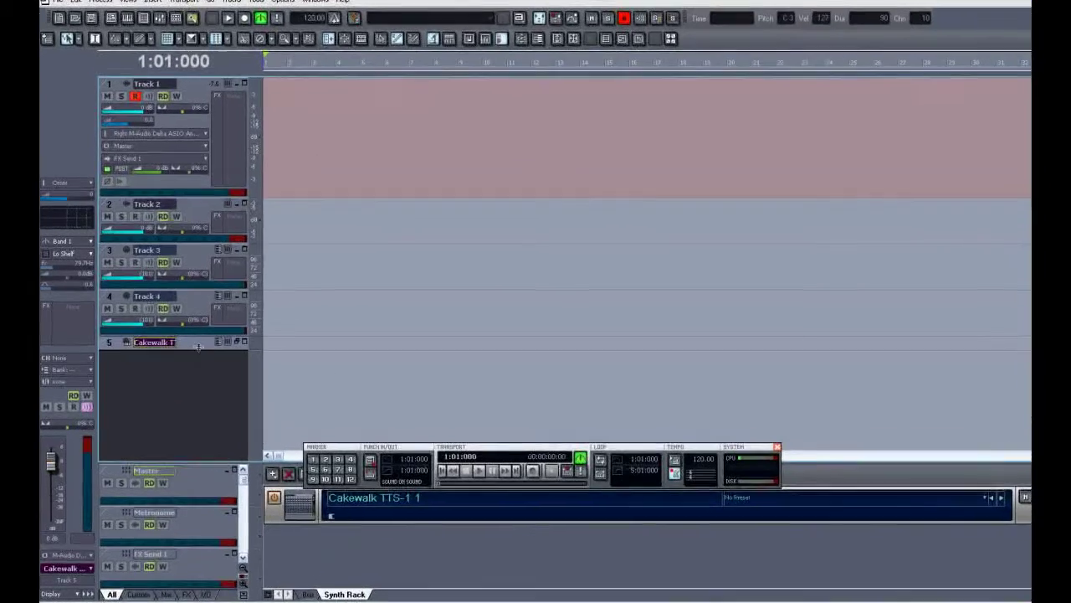
drag(195, 351, 194, 396)
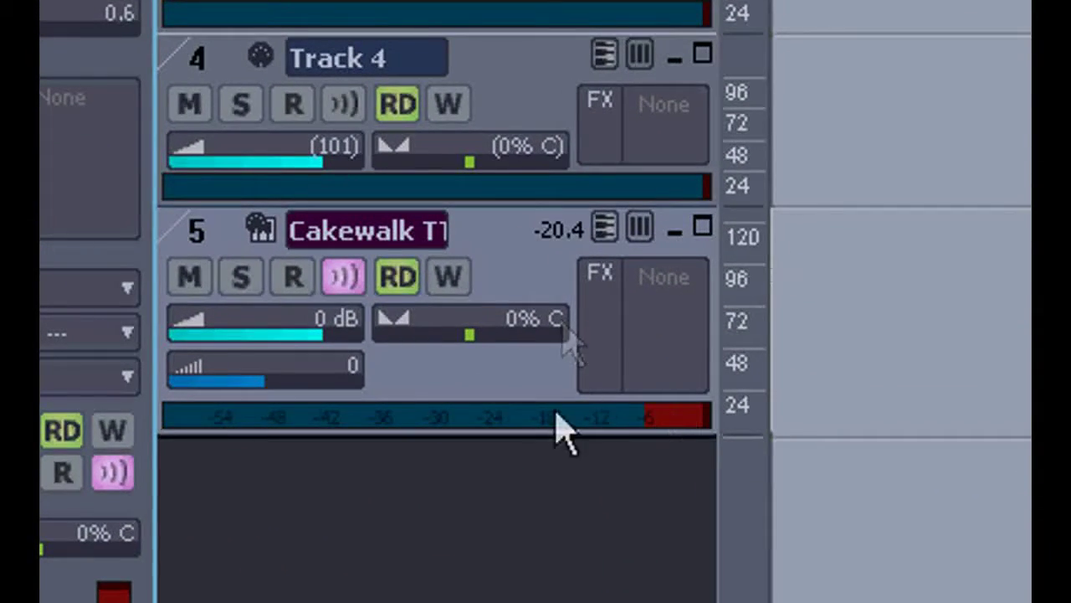
drag(538, 431, 538, 601)
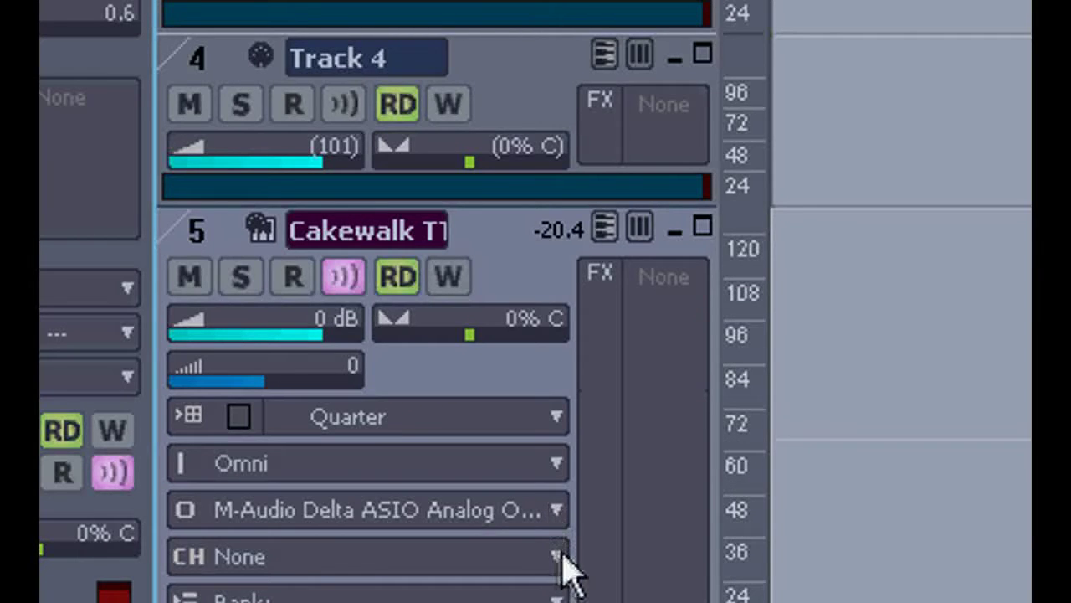
click(563, 559)
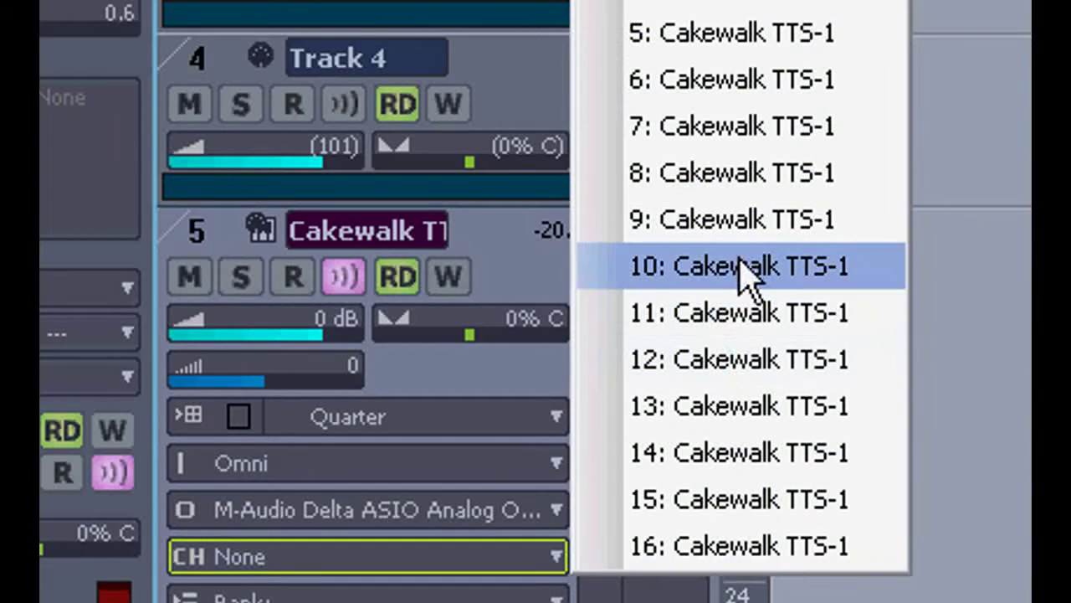
click(747, 272)
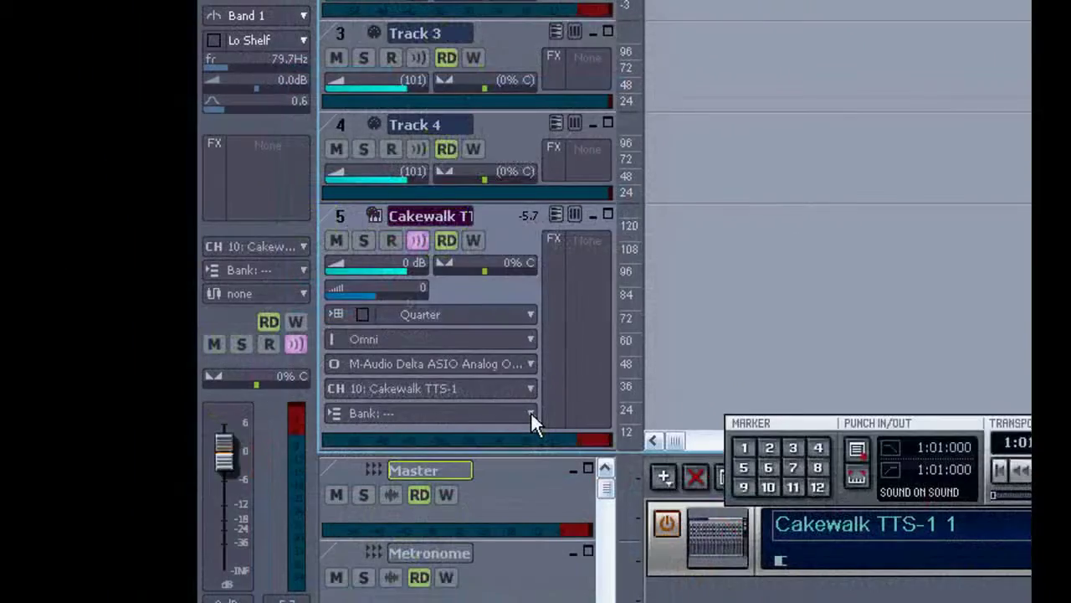
Step: Set track 5 to the 15360-Preset Rhythm bank and the Standard Set drum patch
click(540, 482)
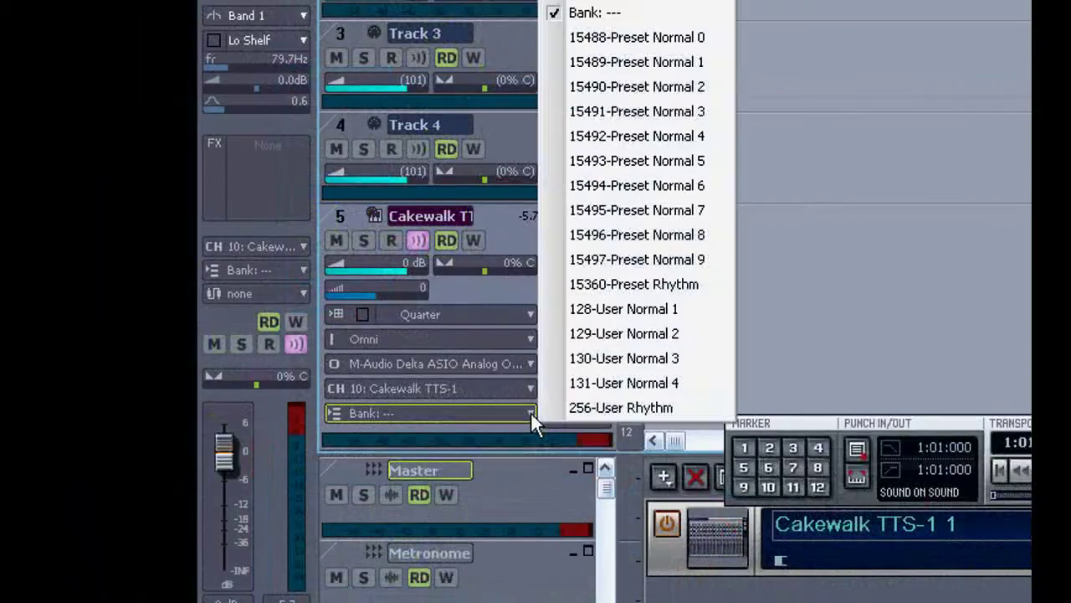
click(665, 282)
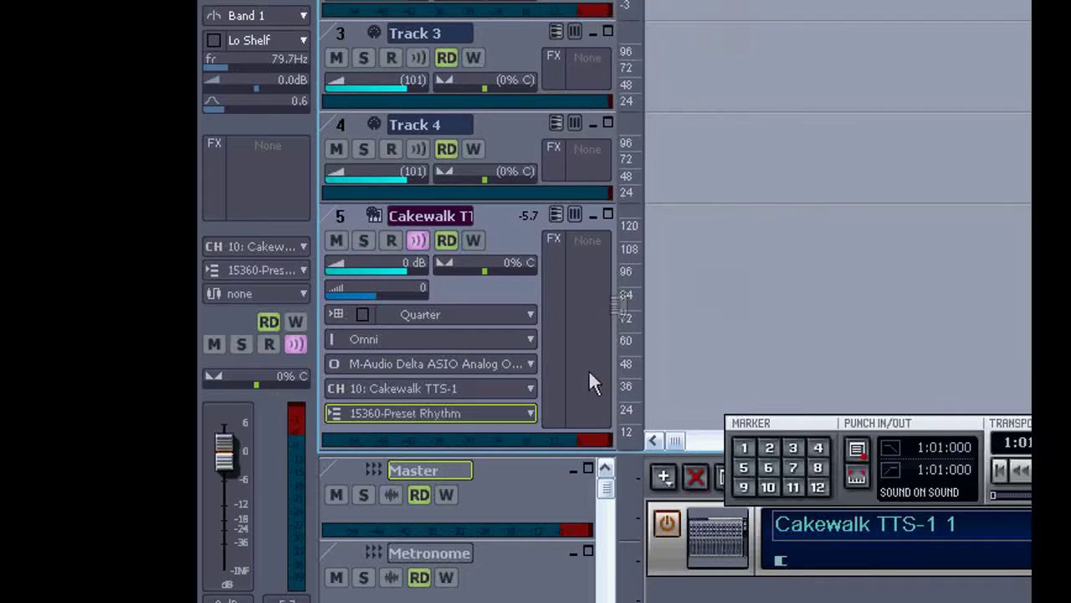
drag(565, 452, 554, 511)
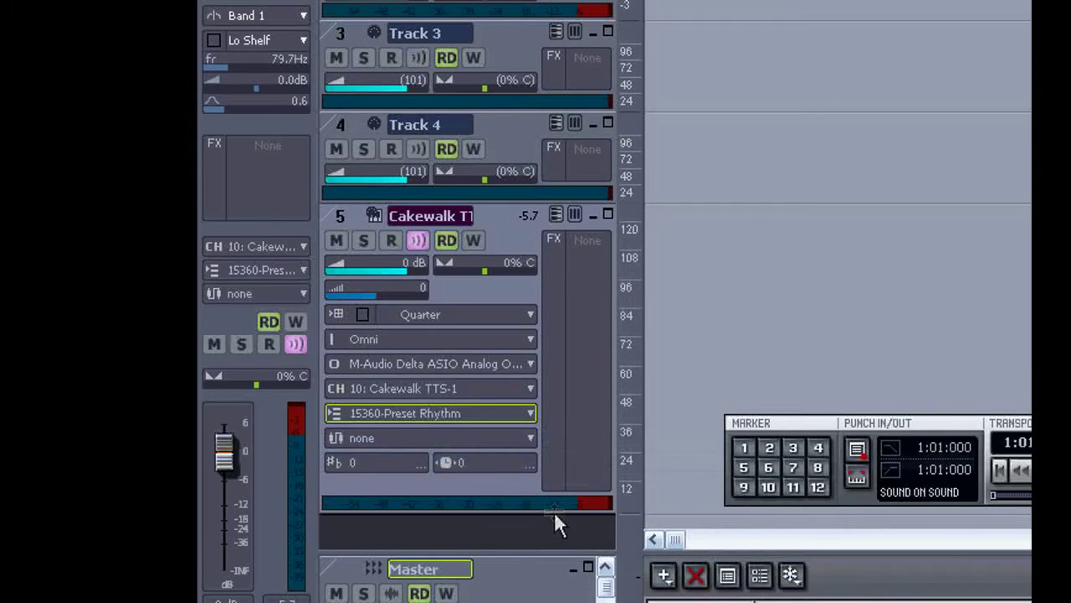
click(531, 437)
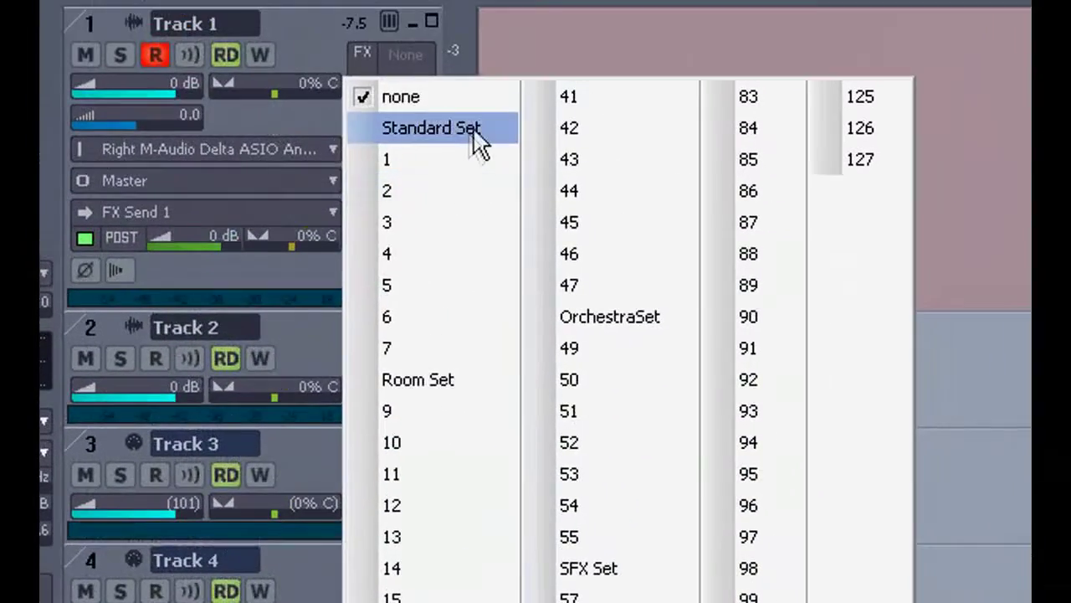
click(473, 127)
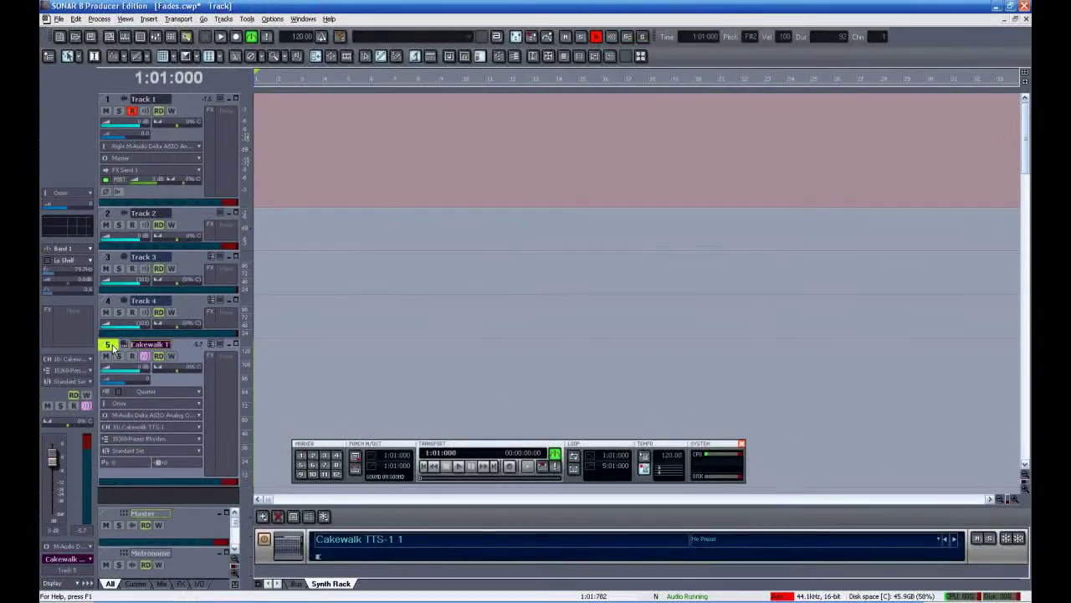
Step: Draw Side Stick and Kick Drum 2 hits for track 5 in the drum Piano Roll
key(alt+3)
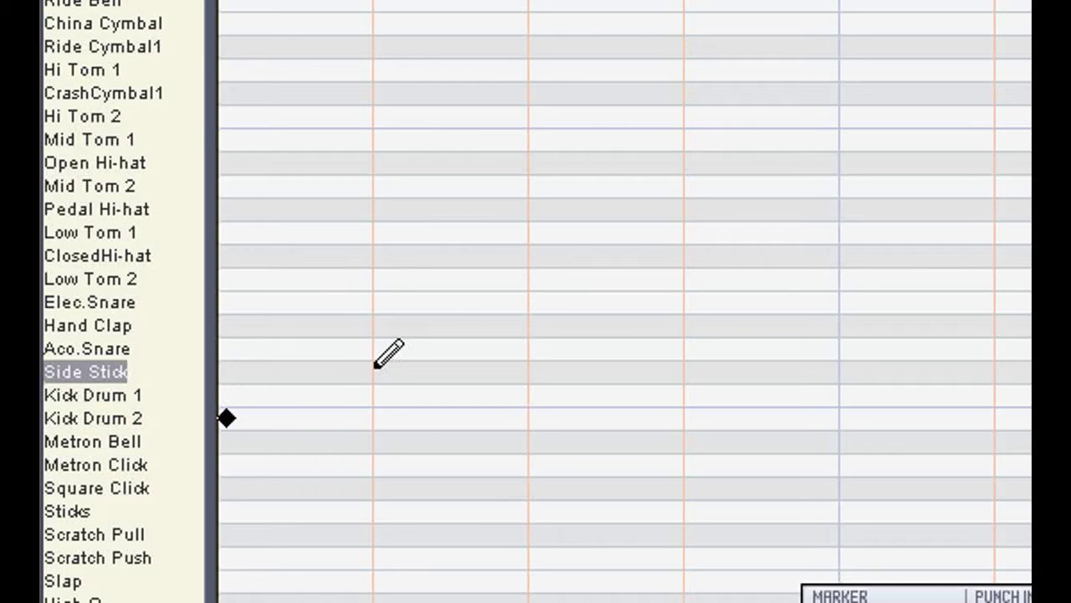
click(537, 416)
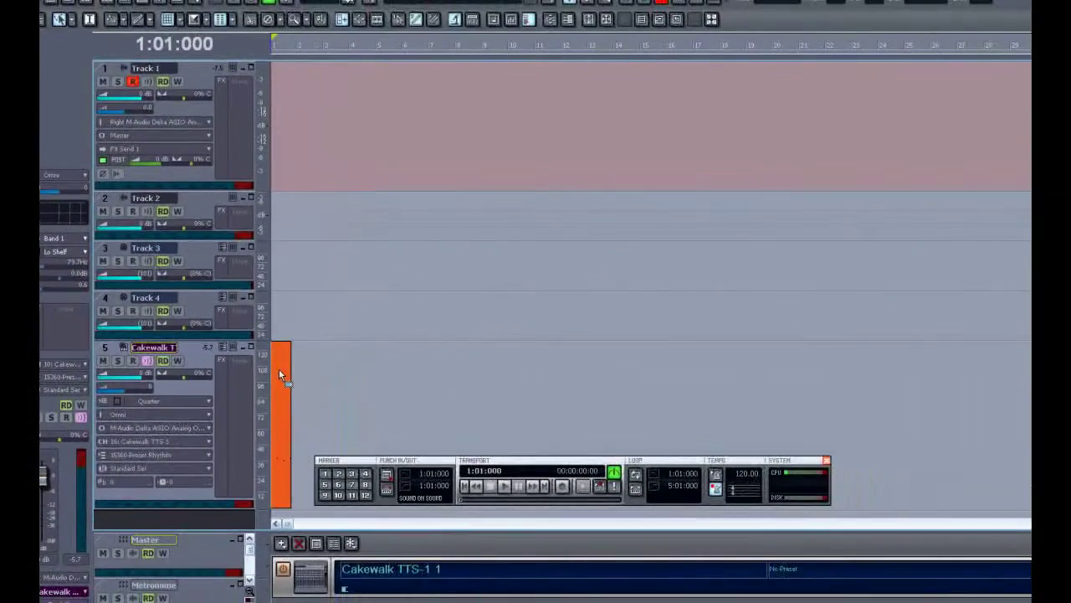
Step: Enable Groove-Clip Looping on the drum clip and stretch it to the view's end
right_click(279, 368)
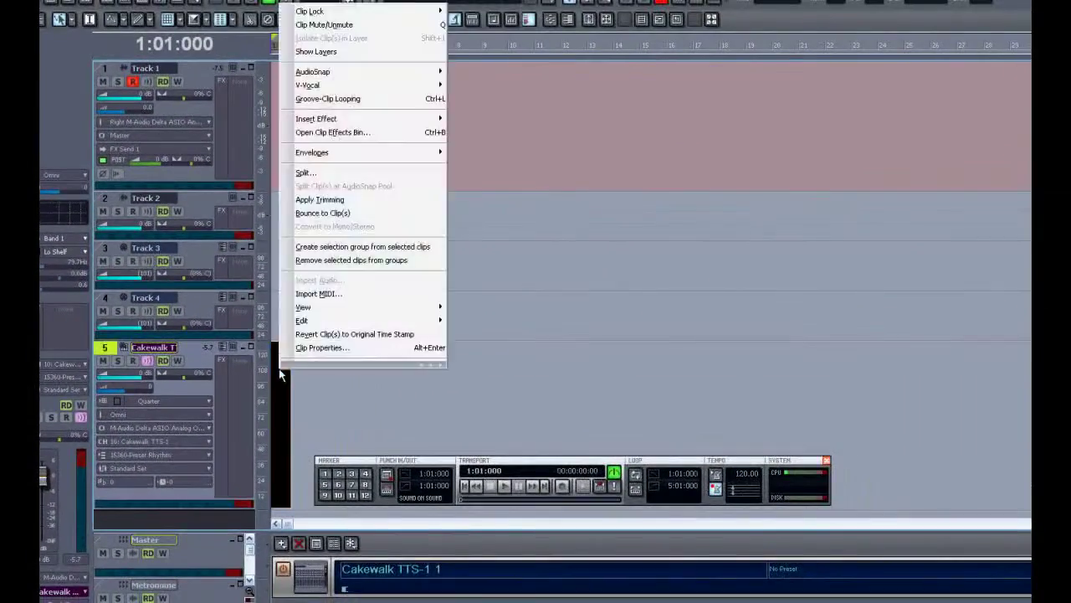
click(357, 102)
drag(299, 406, 971, 437)
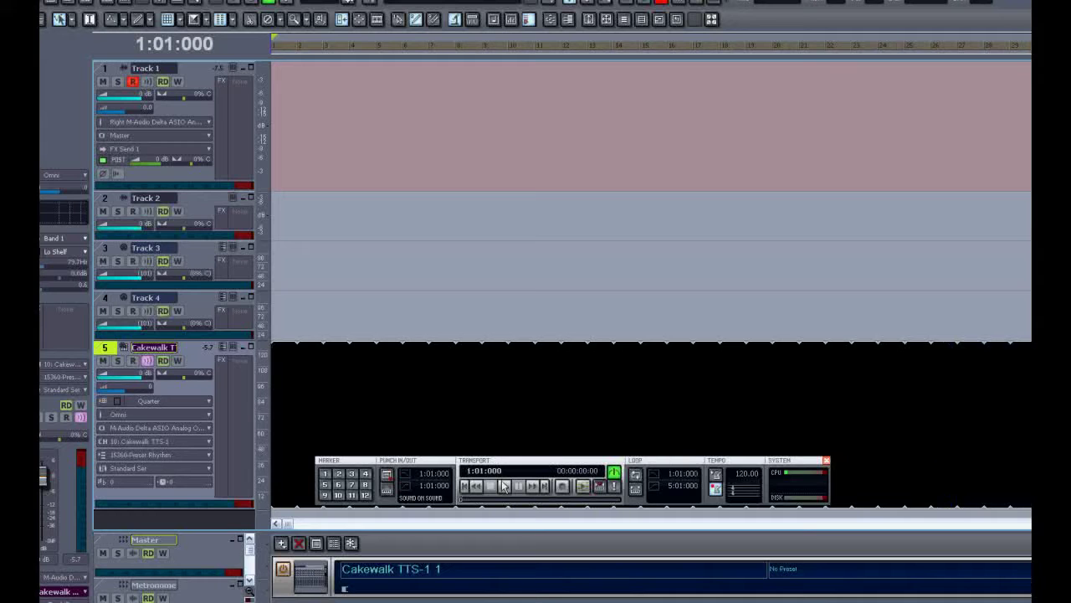
Step: Move the Transport toolbar up over the tracks and record over the drum loop
drag(494, 465, 485, 291)
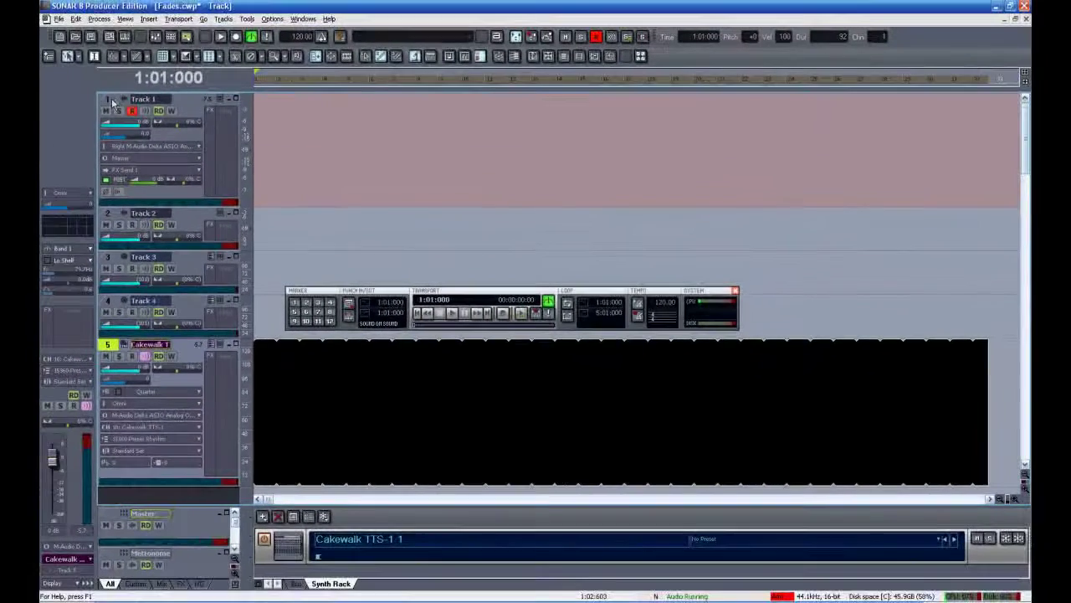
click(110, 99)
click(110, 100)
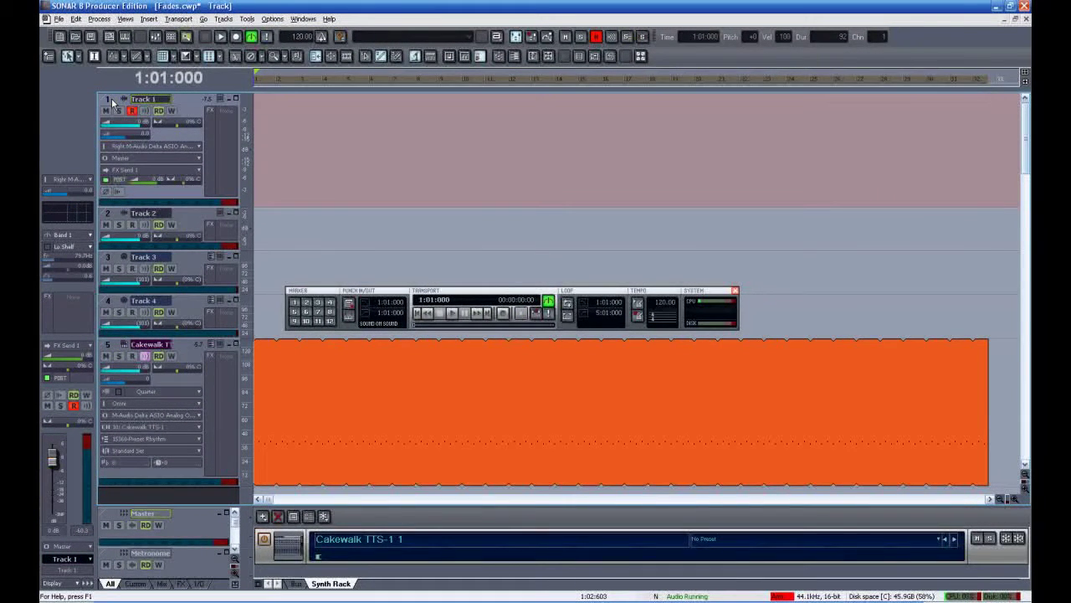
key(r)
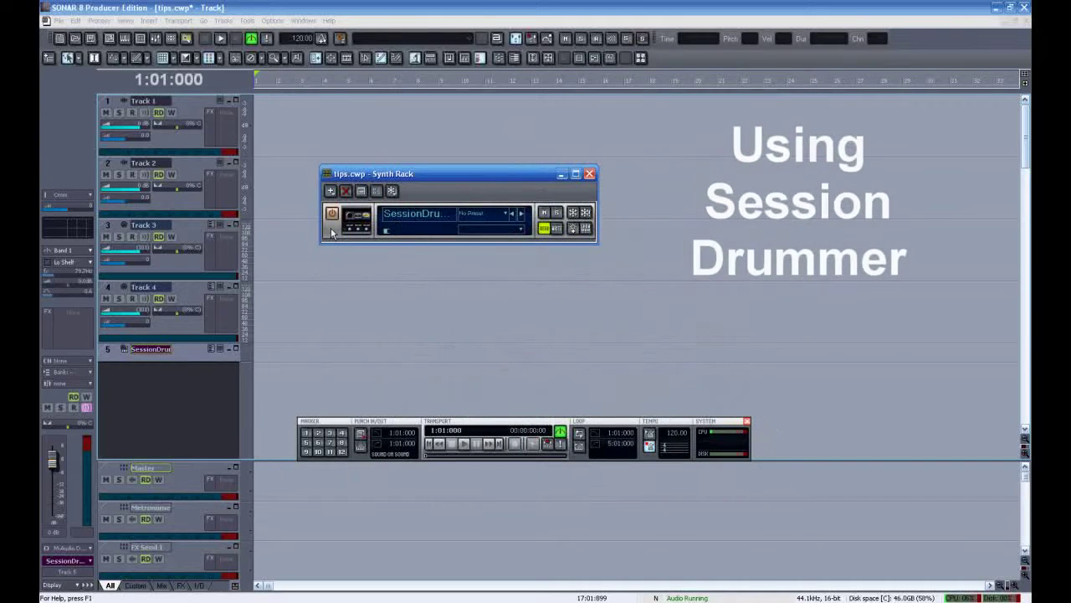
Step: Load the Hard Rock program Room To the Bridge.prog in Session Drummer 2
click(332, 232)
drag(390, 139, 406, 118)
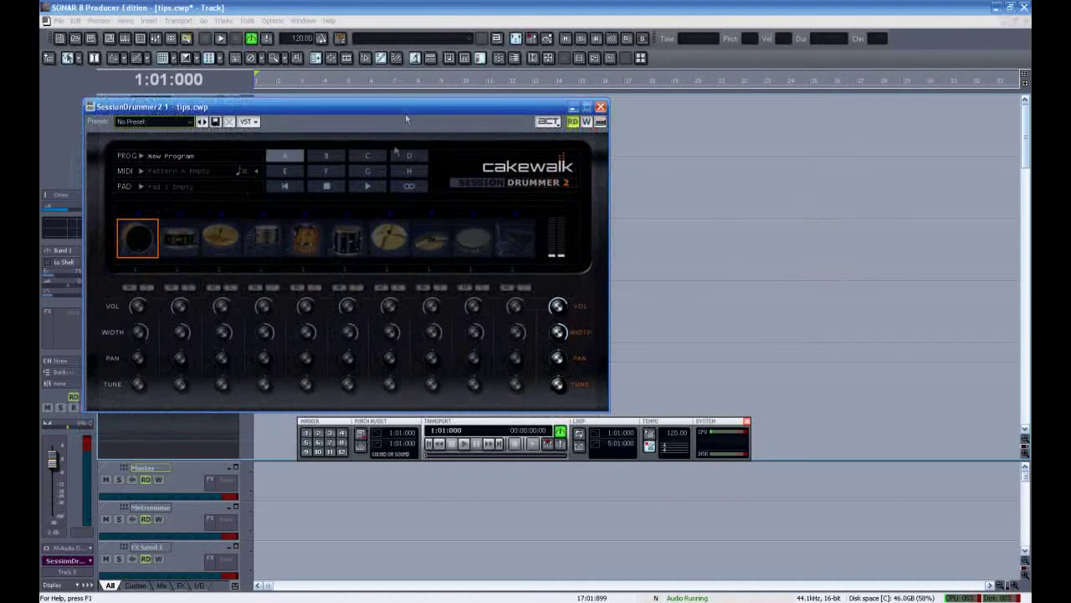
click(168, 157)
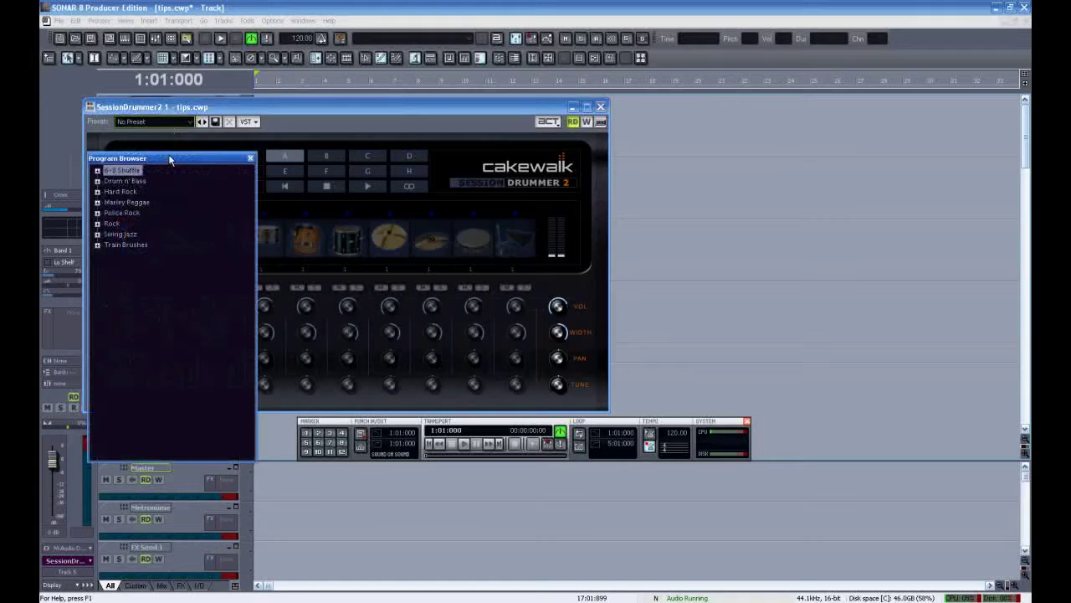
click(97, 191)
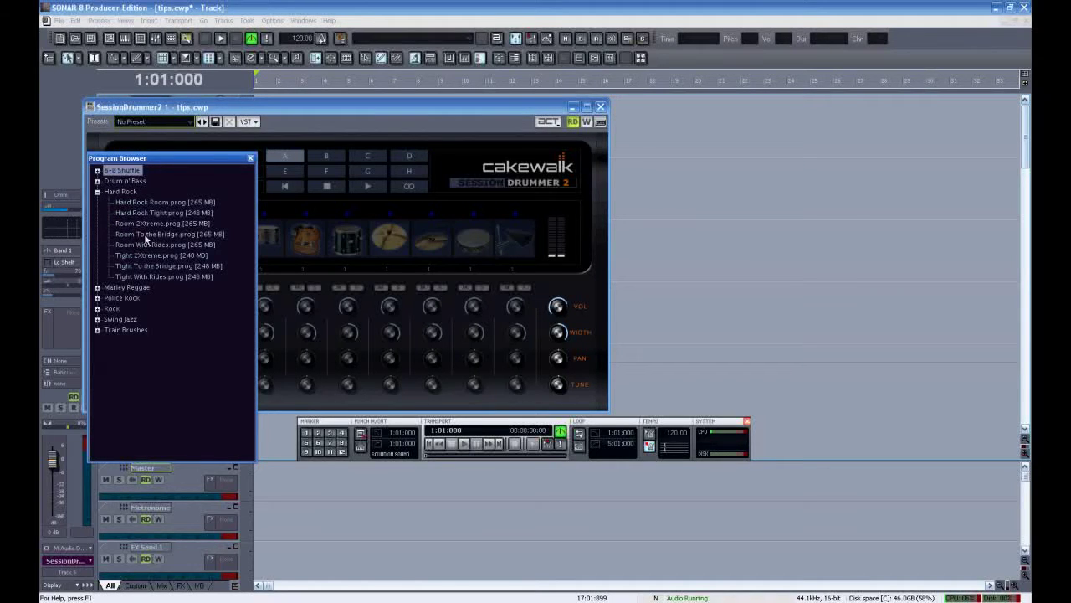
double_click(147, 234)
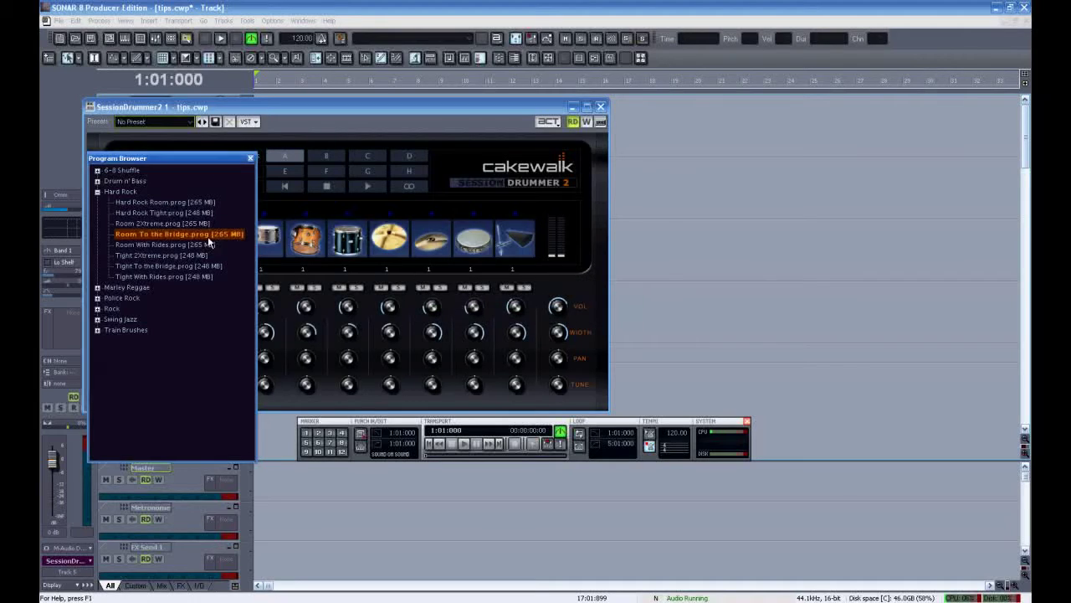
click(251, 158)
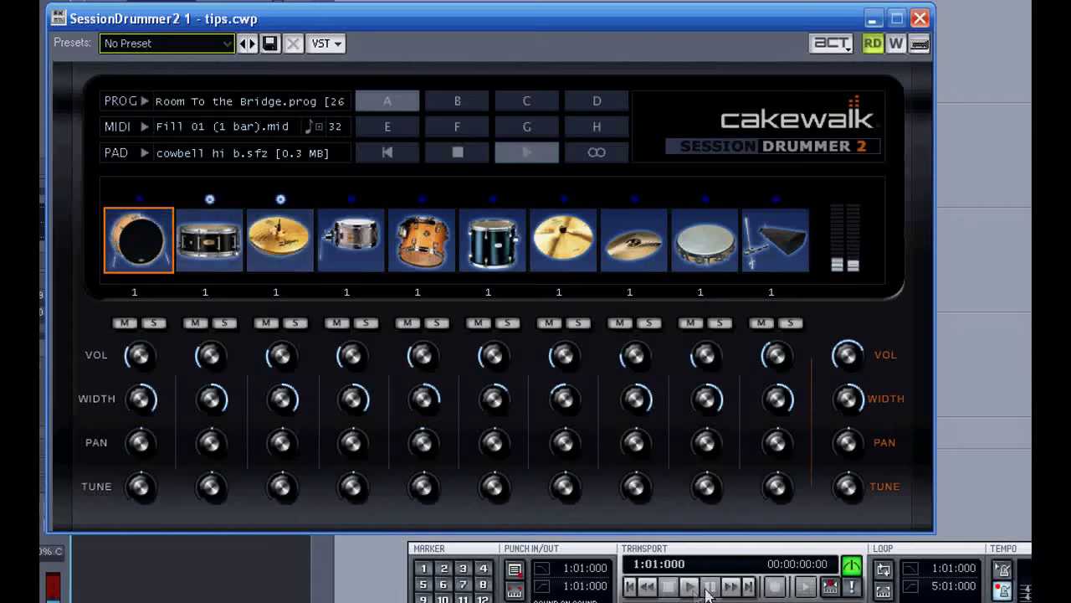
Step: Stop the Session Drummer 2 drum playback with Room To the Bridge loaded
click(465, 151)
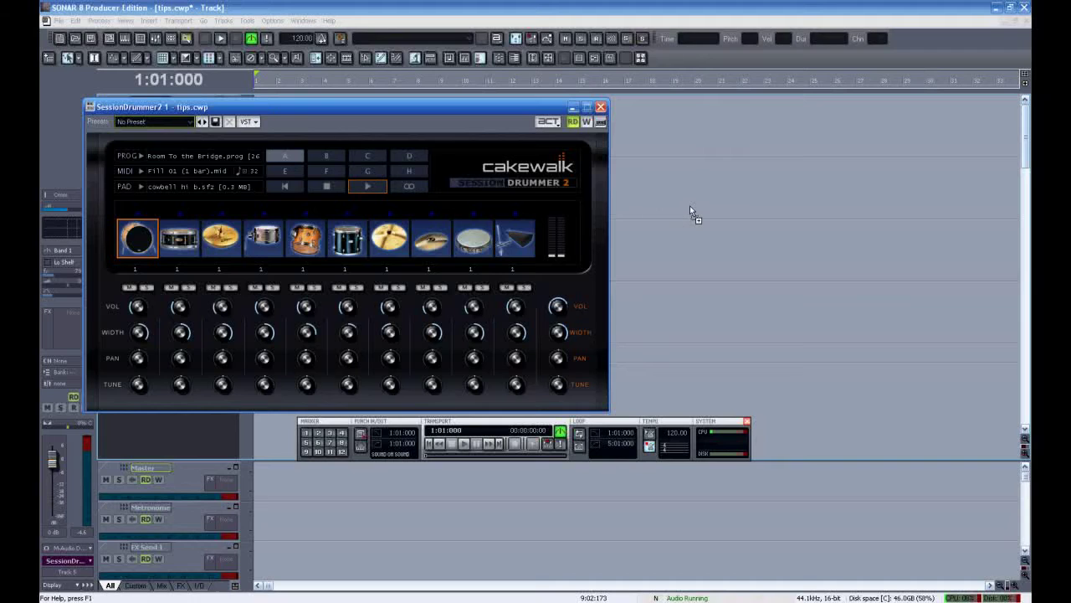
Step: Drag the Closed hats Grv 5 groove into the project and close Session Drummer and the Synth Rack
drag(681, 203, 681, 202)
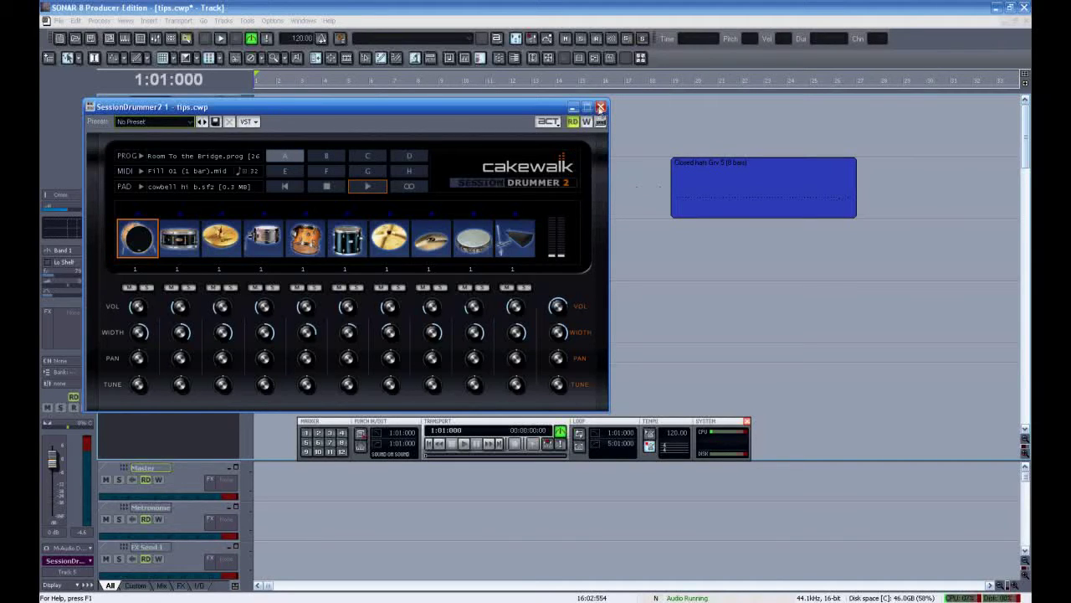
click(600, 107)
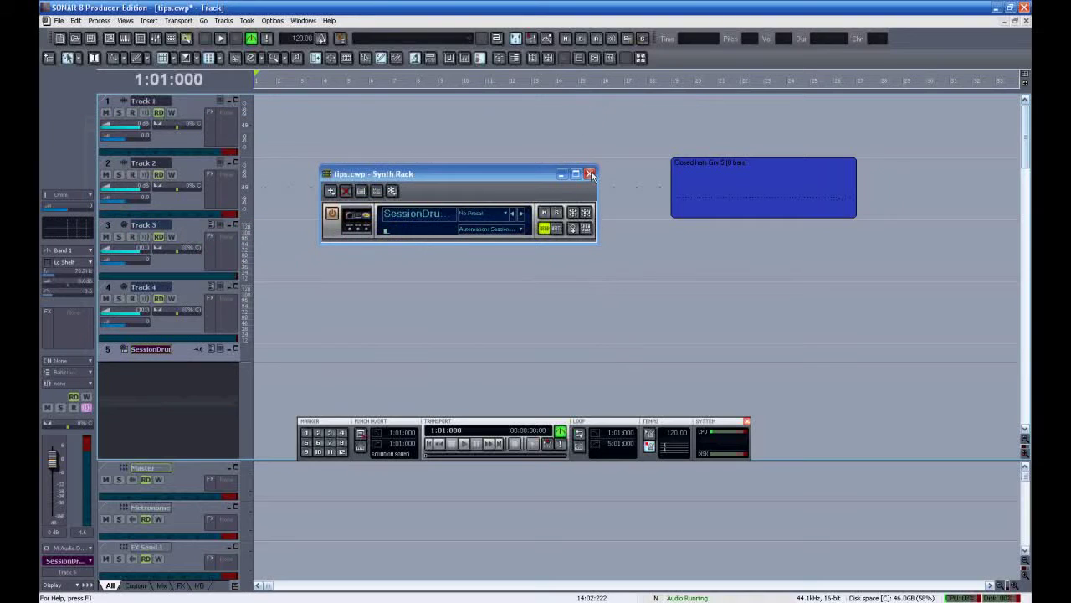
click(590, 174)
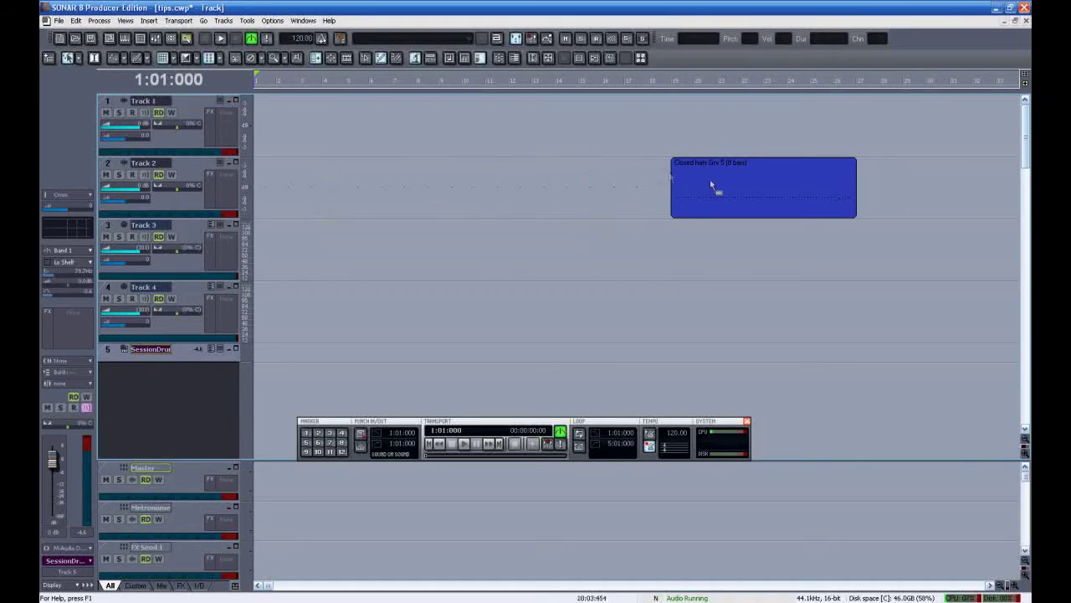
Step: Place the groove clip on the SessionDrummer track at 1:01 and audition it
drag(711, 184, 276, 180)
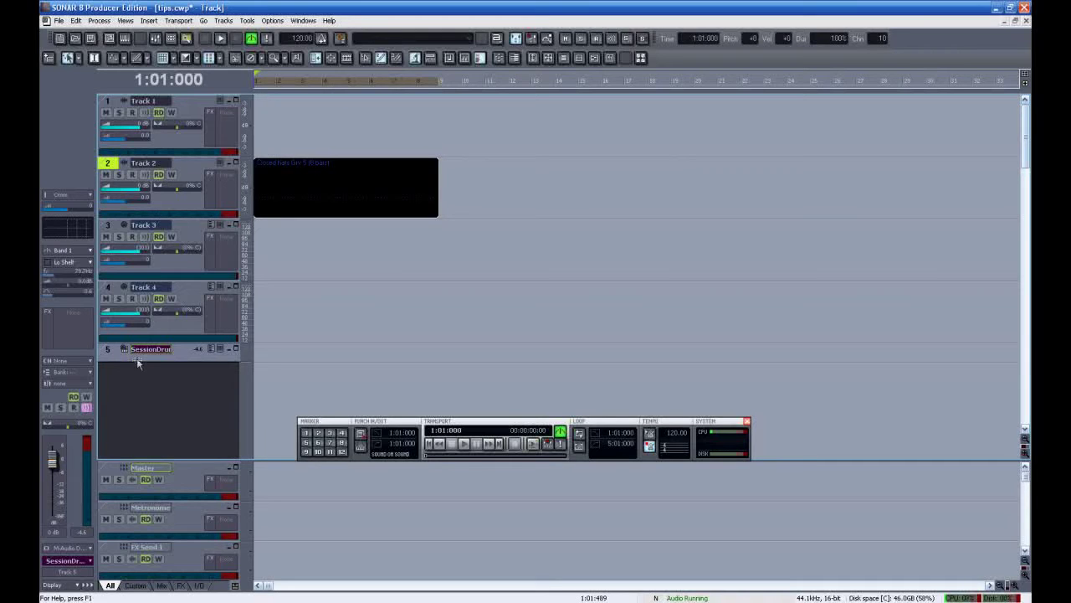
drag(292, 195, 293, 358)
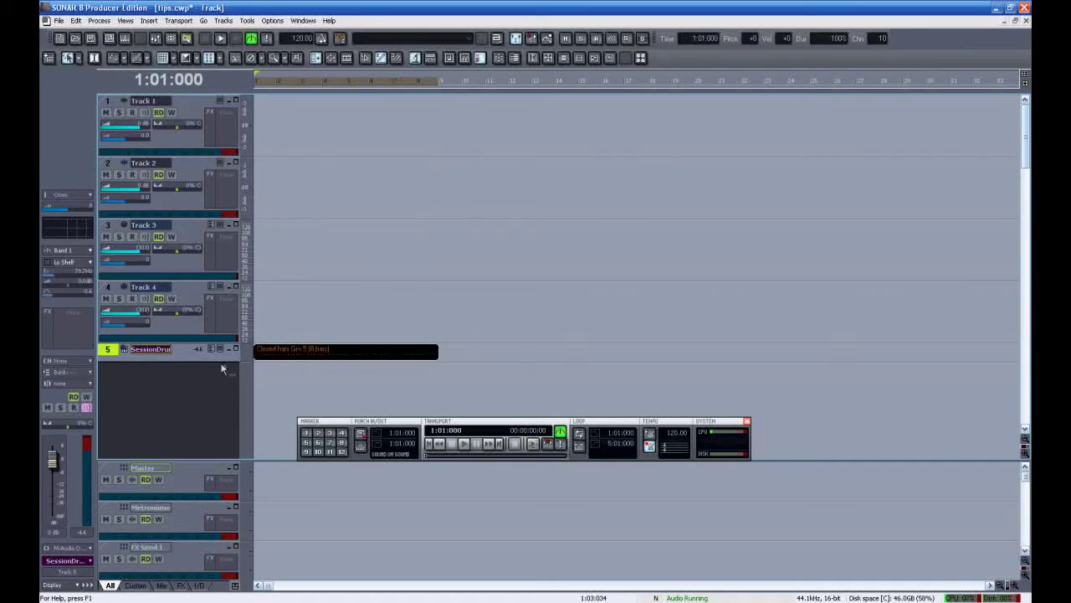
drag(211, 359, 213, 431)
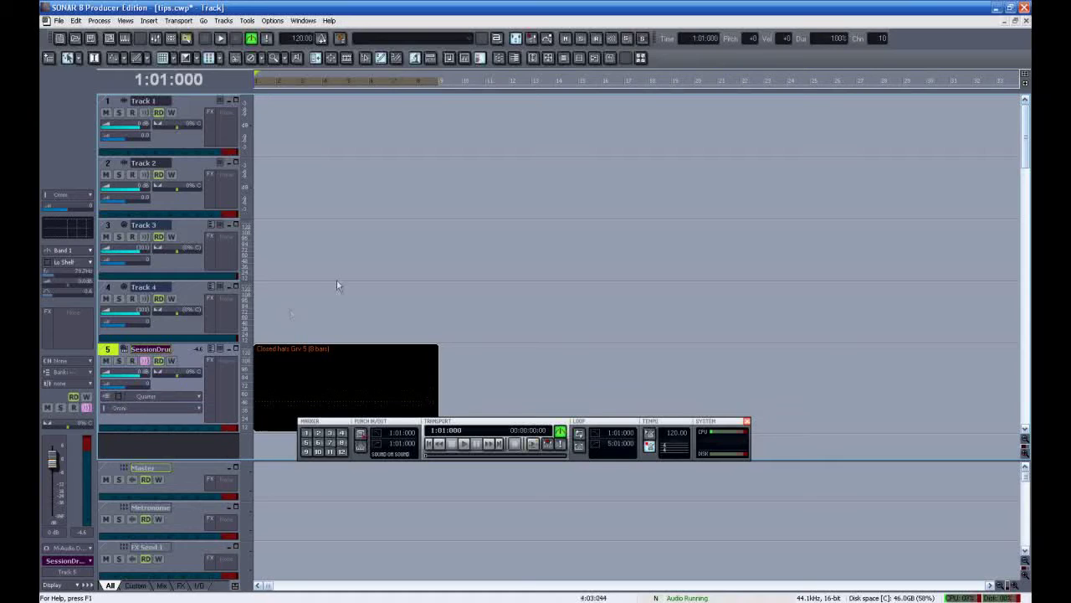
key(space)
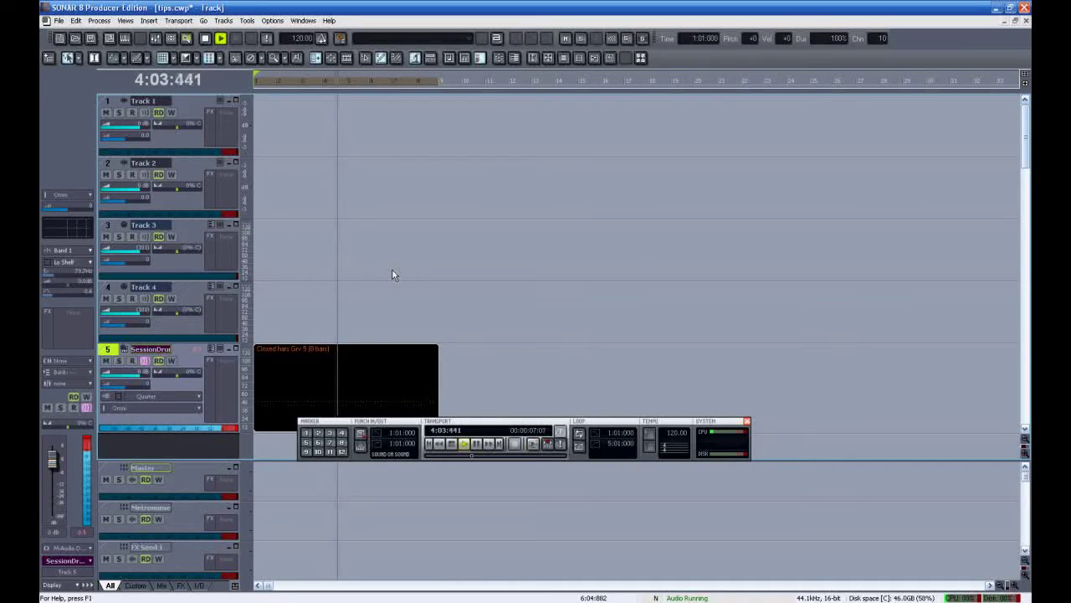
key(space)
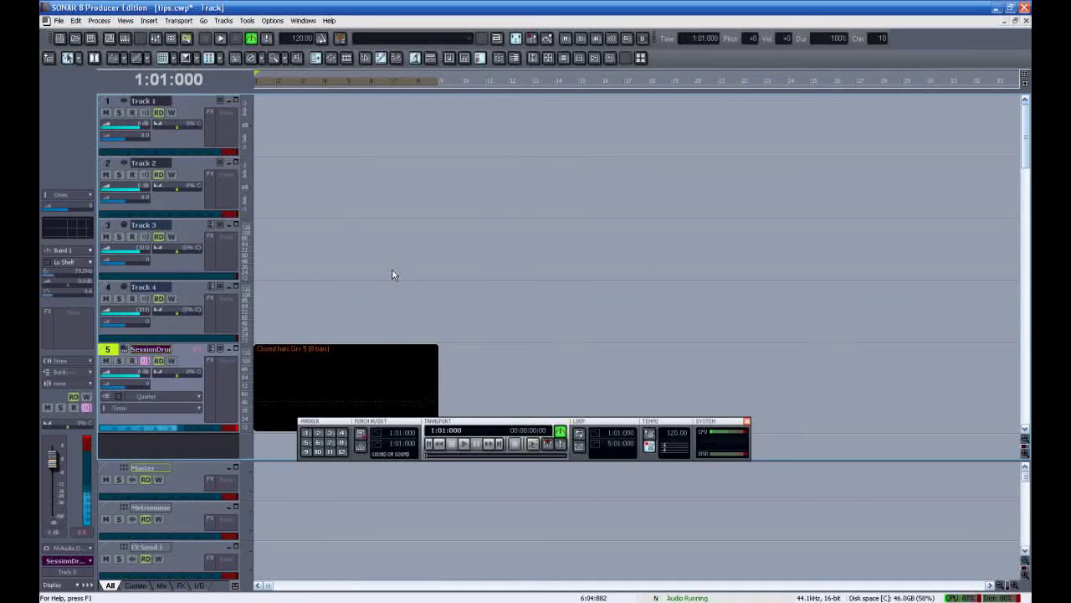
Step: Review the Closed hats groove's drum notes in the Piano Roll, playing from the start
click(347, 394)
double_click(346, 394)
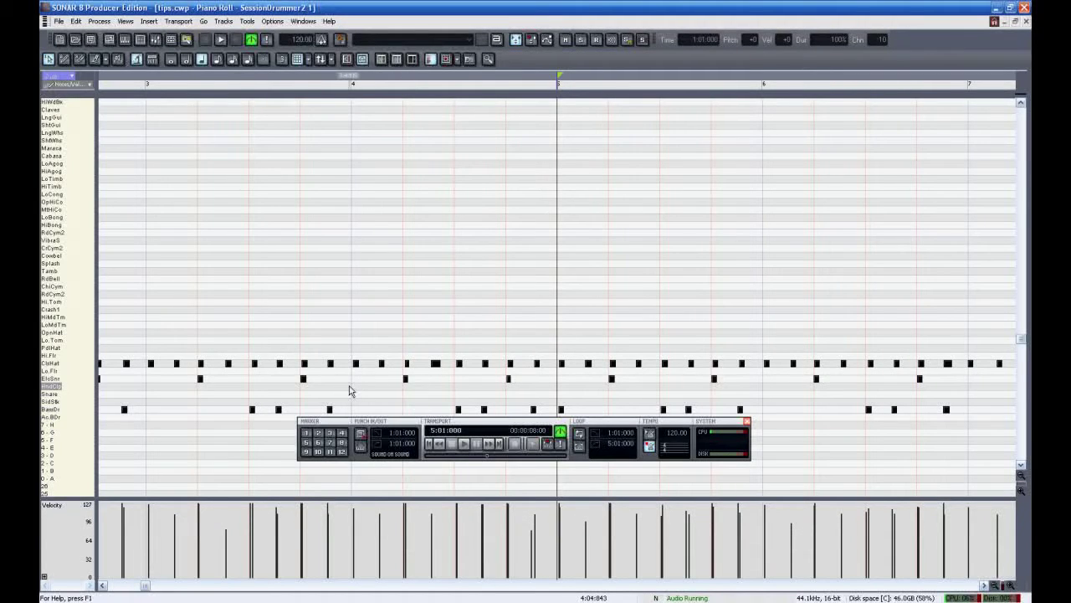
key(w)
key(space)
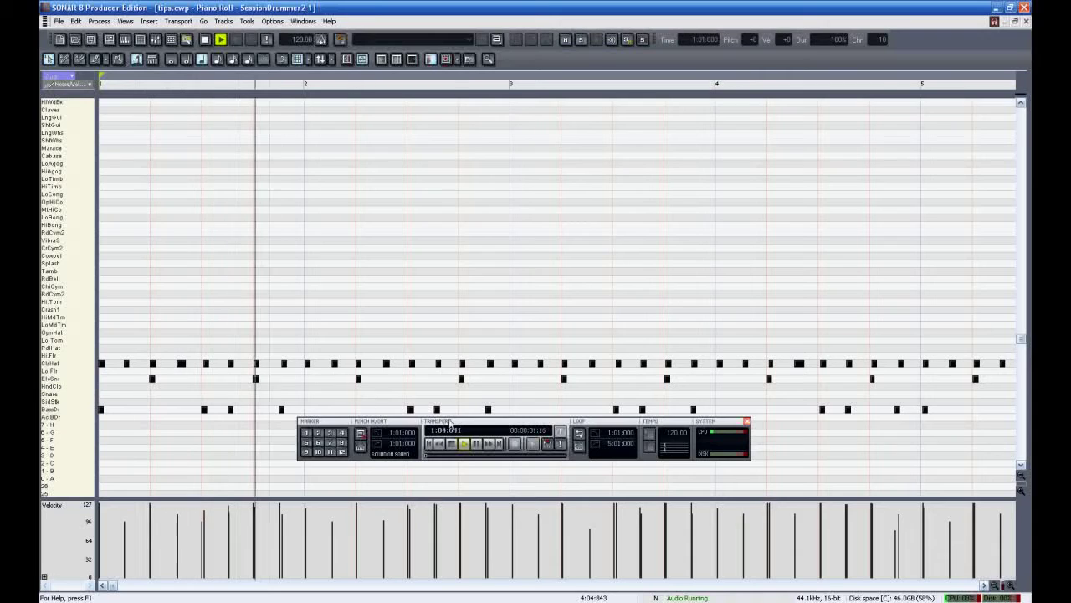
drag(451, 422, 460, 448)
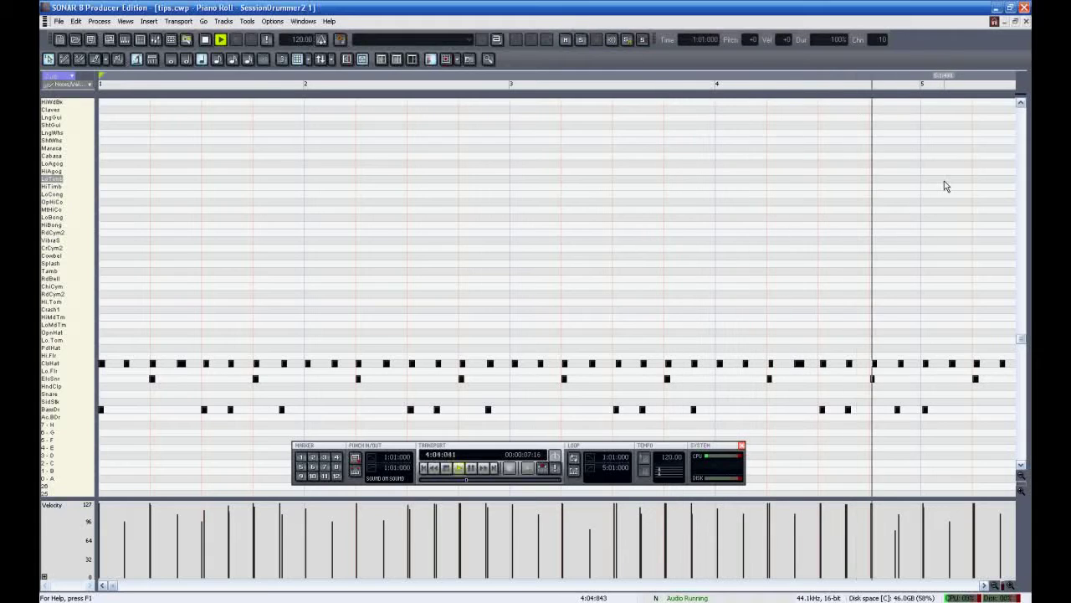
key(space)
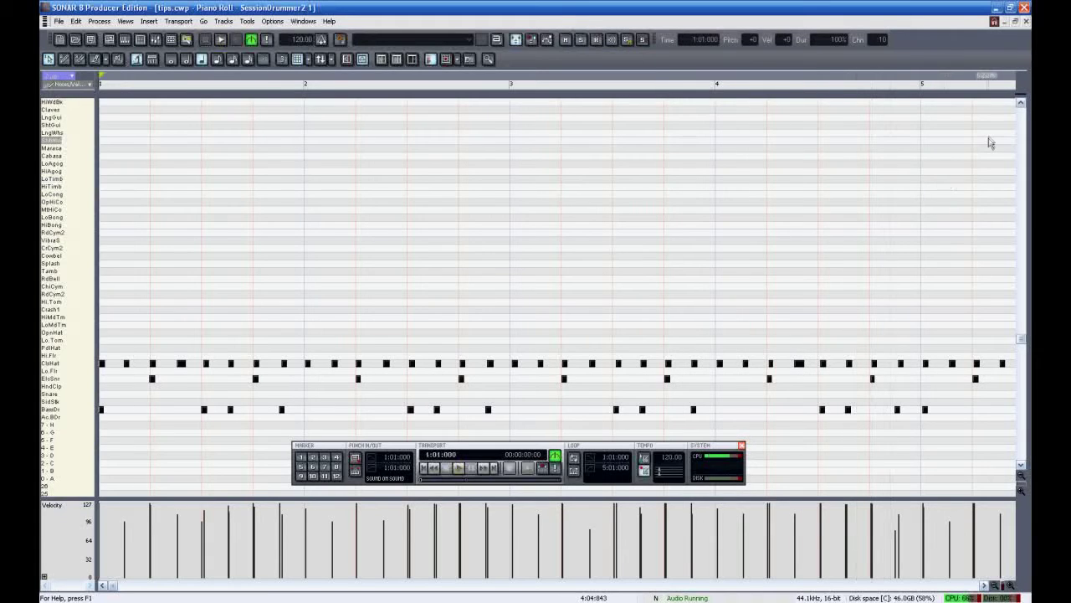
click(1026, 22)
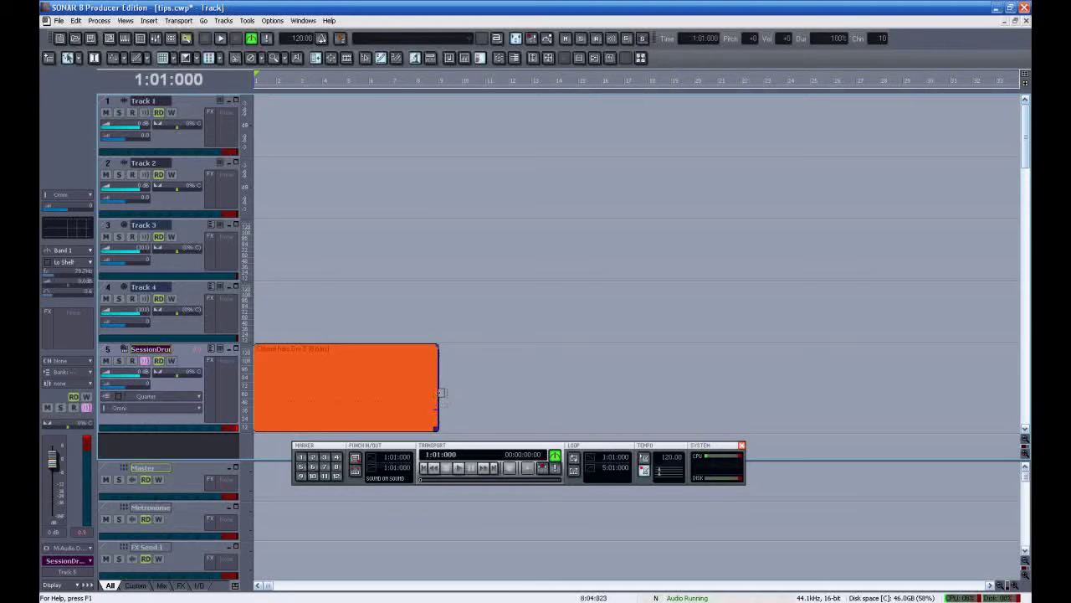
Step: Loop the groove clip longer, move it later in the song, and play it back
drag(446, 394, 724, 394)
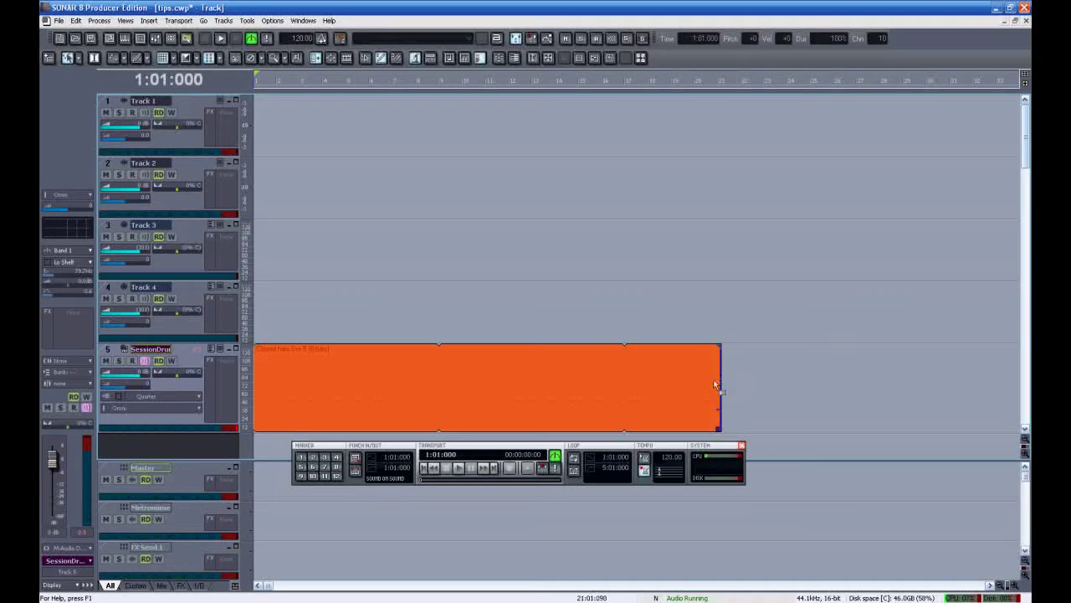
click(497, 383)
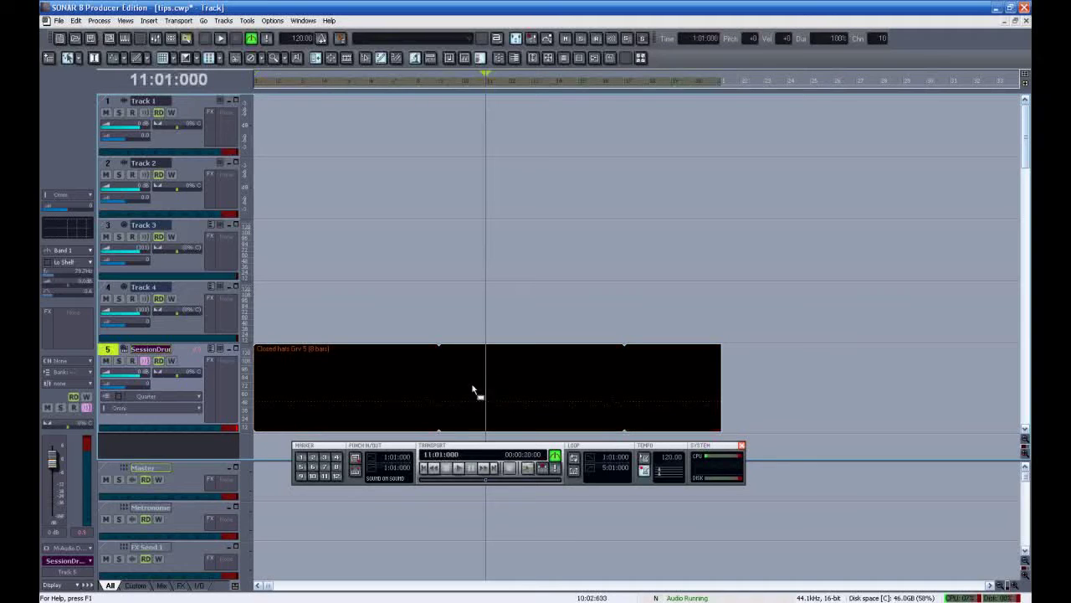
drag(478, 394, 974, 381)
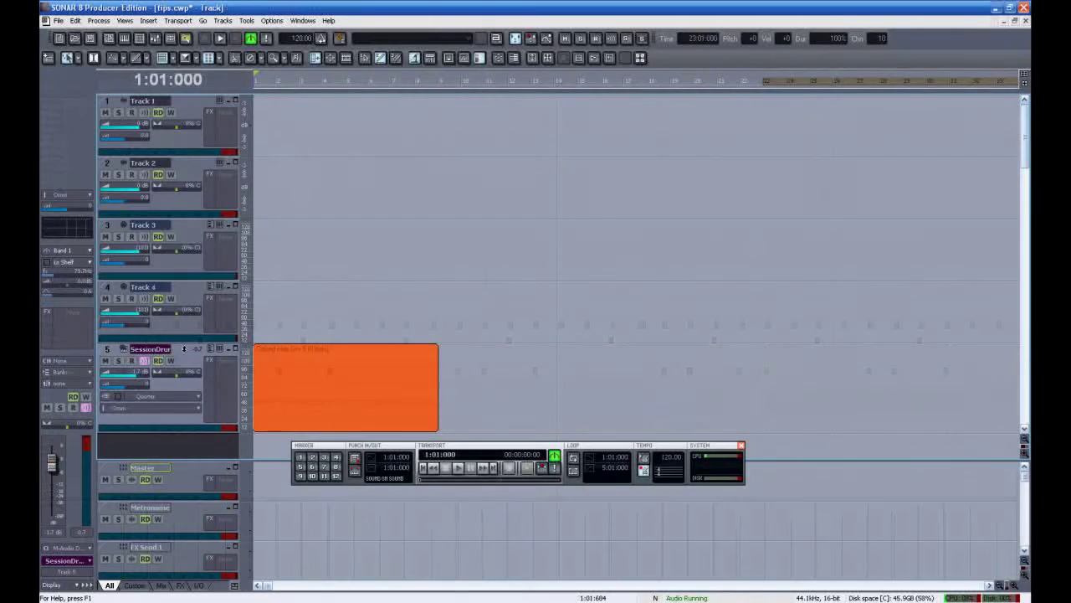
key(space)
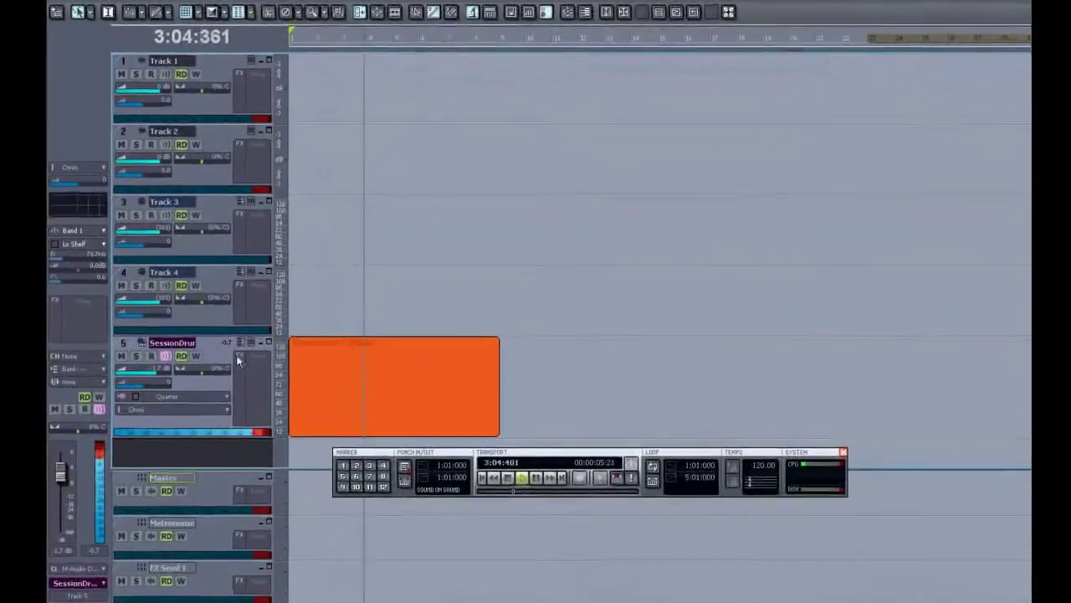
key(space)
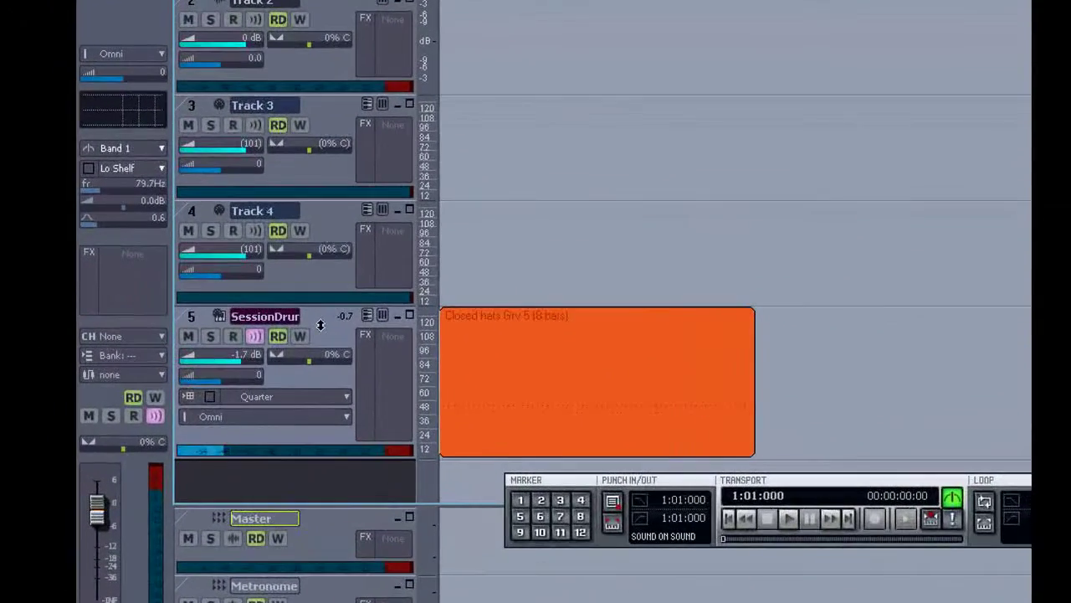
Step: Freeze the SessionDrummer synth to audio and play back the rendered waveform
right_click(324, 332)
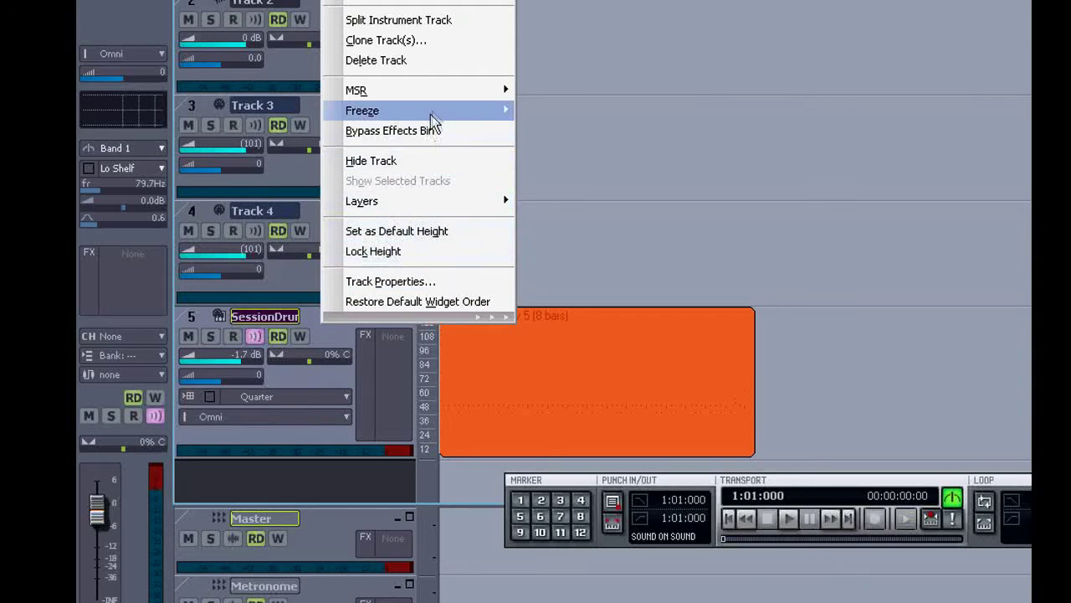
mouse_move(437, 120)
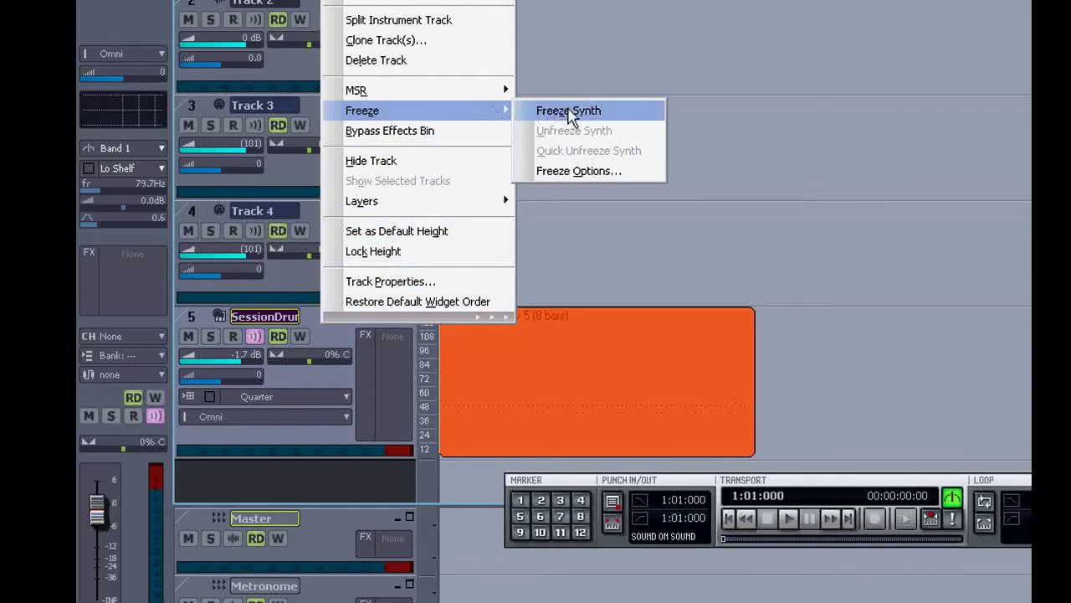
click(569, 112)
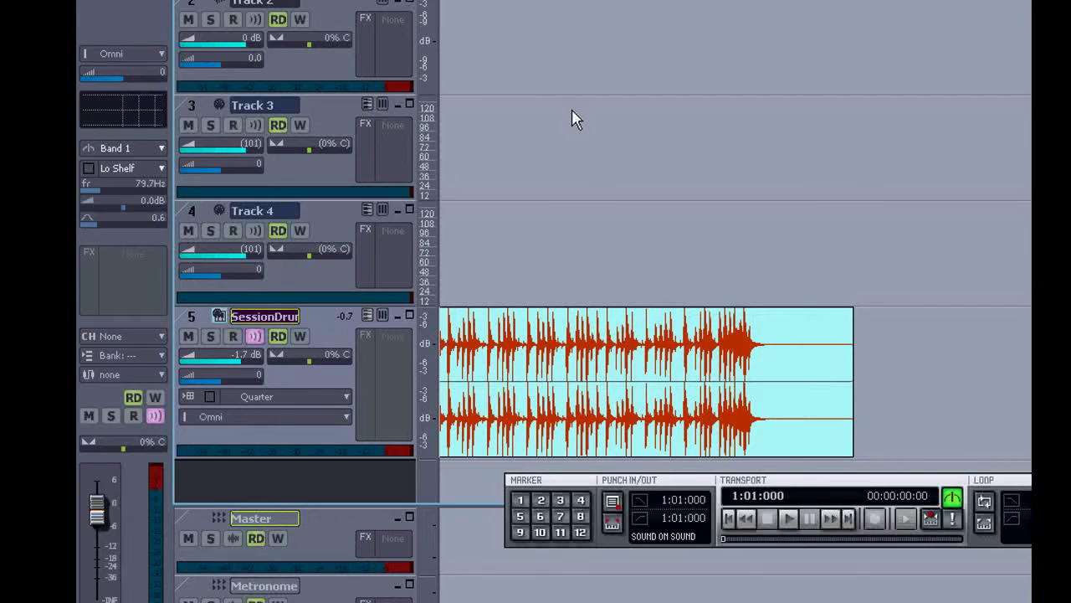
key(space)
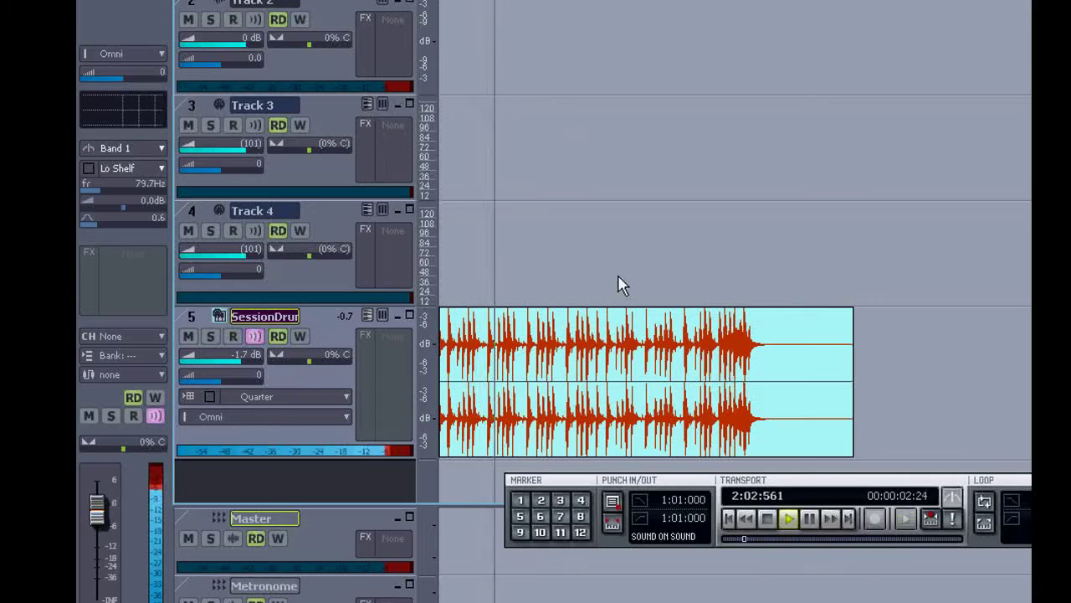
key(space)
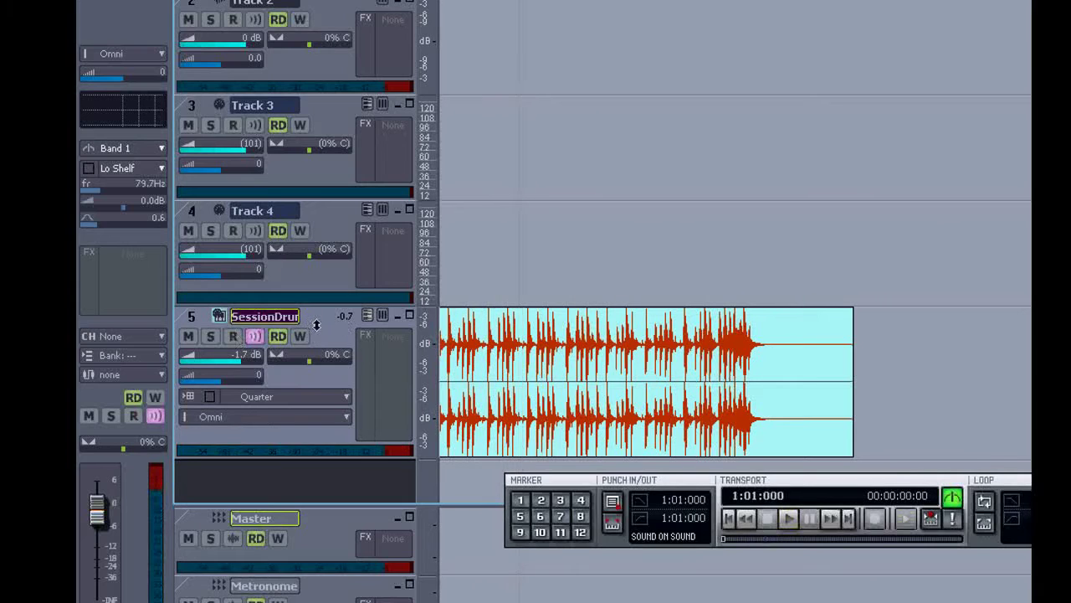
right_click(318, 324)
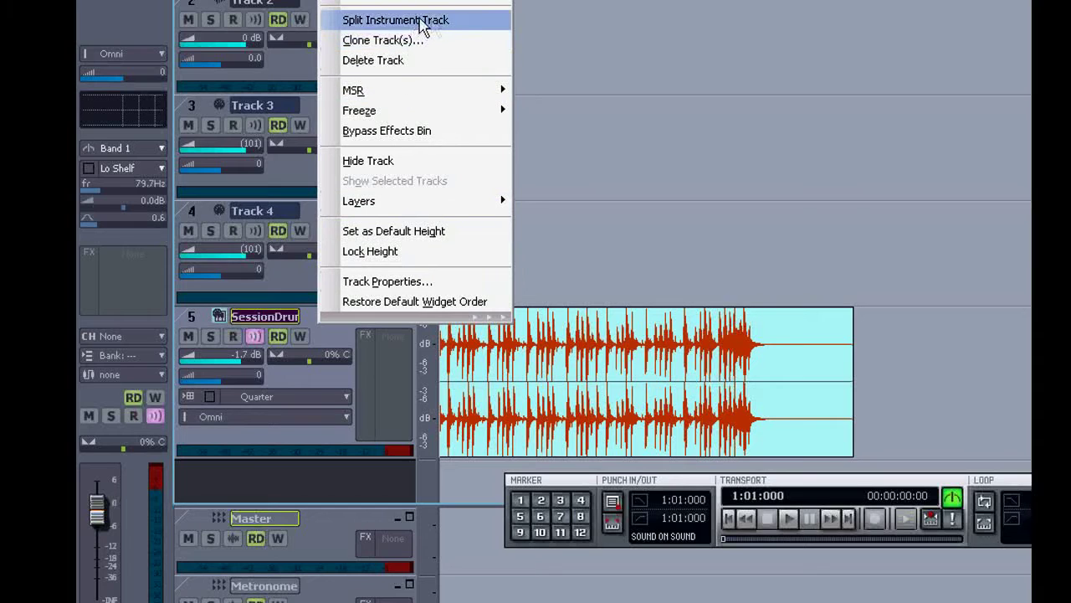
Step: Close the Synth Rack and drag track 5's rendered drum clip onto Track 2 near bar 3
click(458, 22)
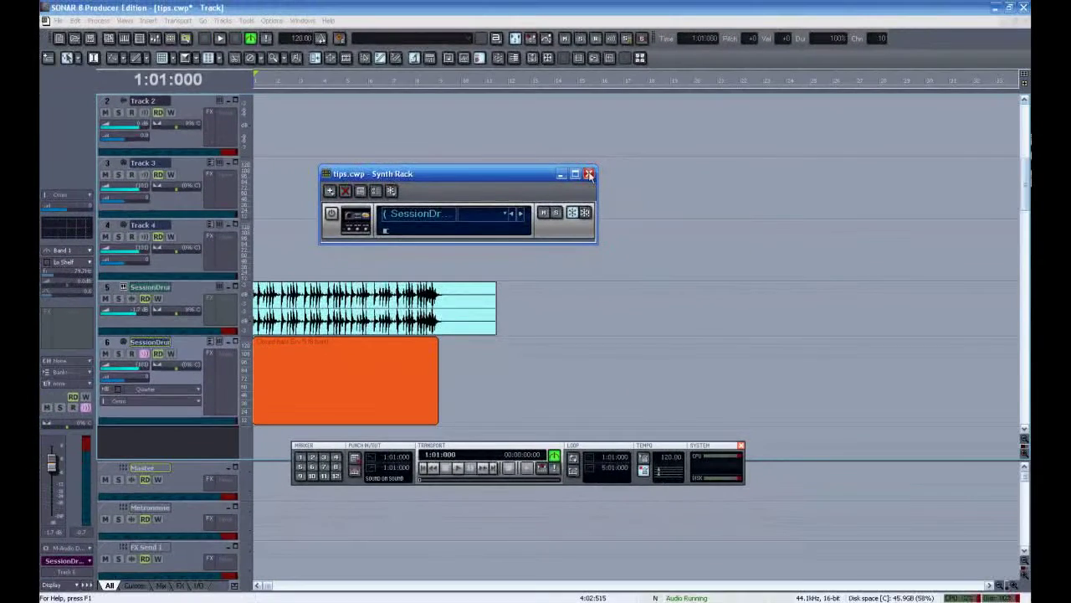
click(589, 174)
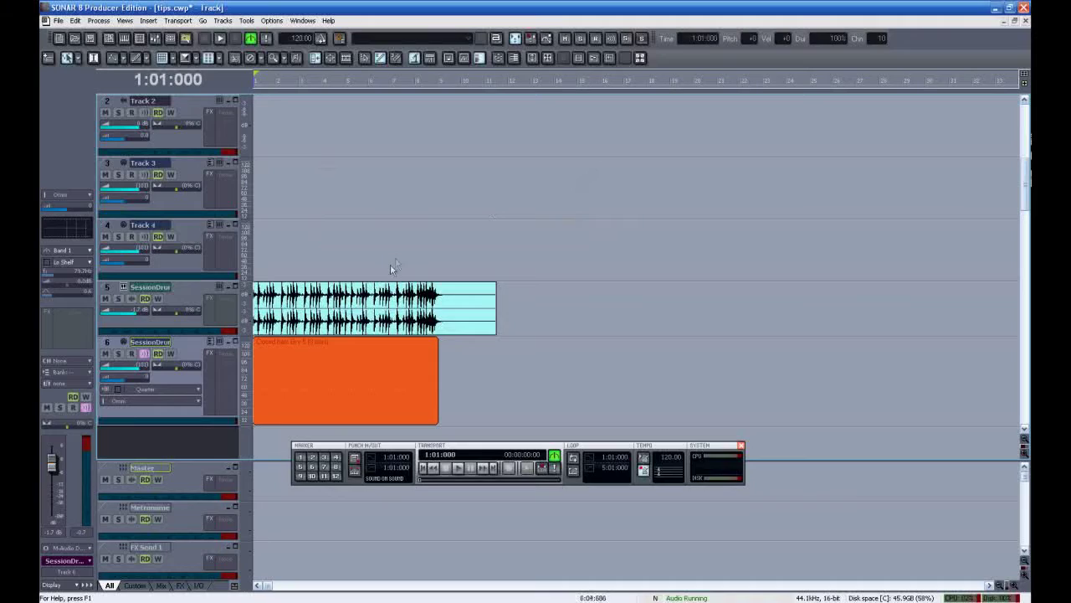
drag(347, 331, 393, 144)
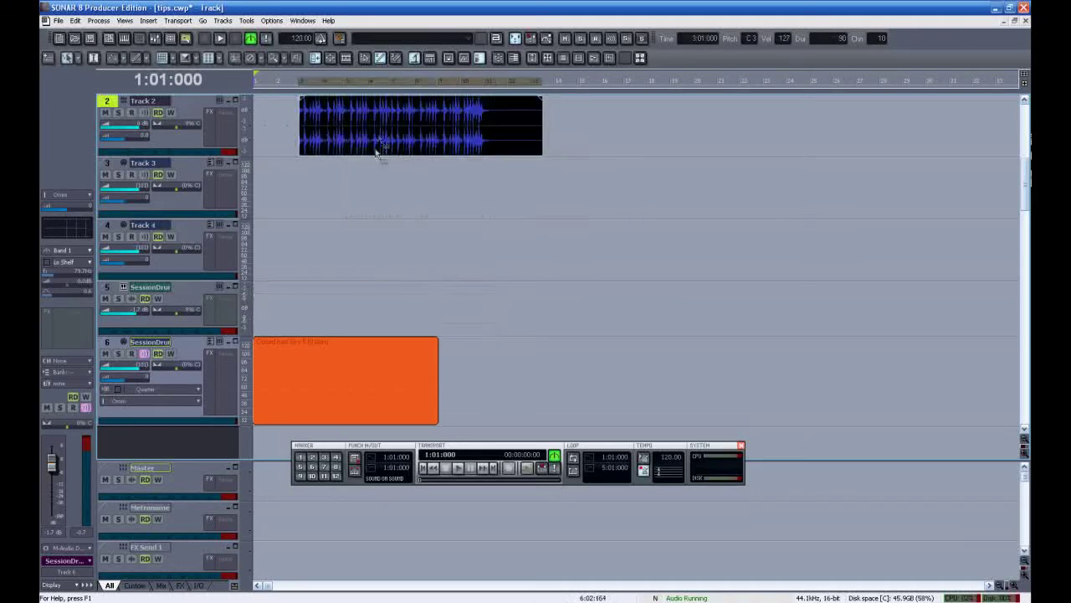
right_click(191, 347)
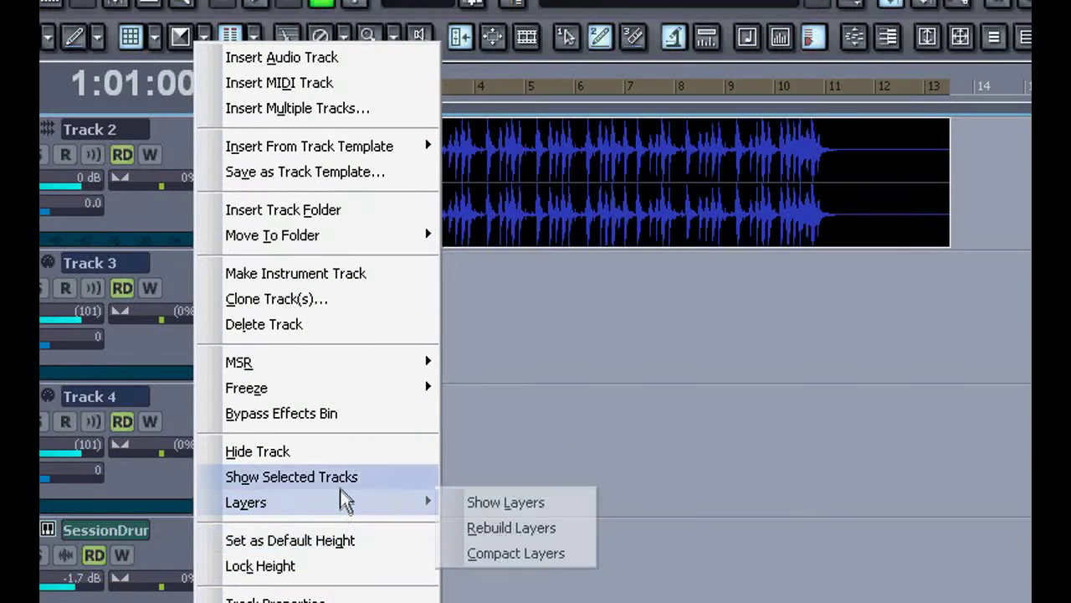
Step: Switch to the Fades.cwp project with its Record 3 clip on Track 1
mouse_move(410, 387)
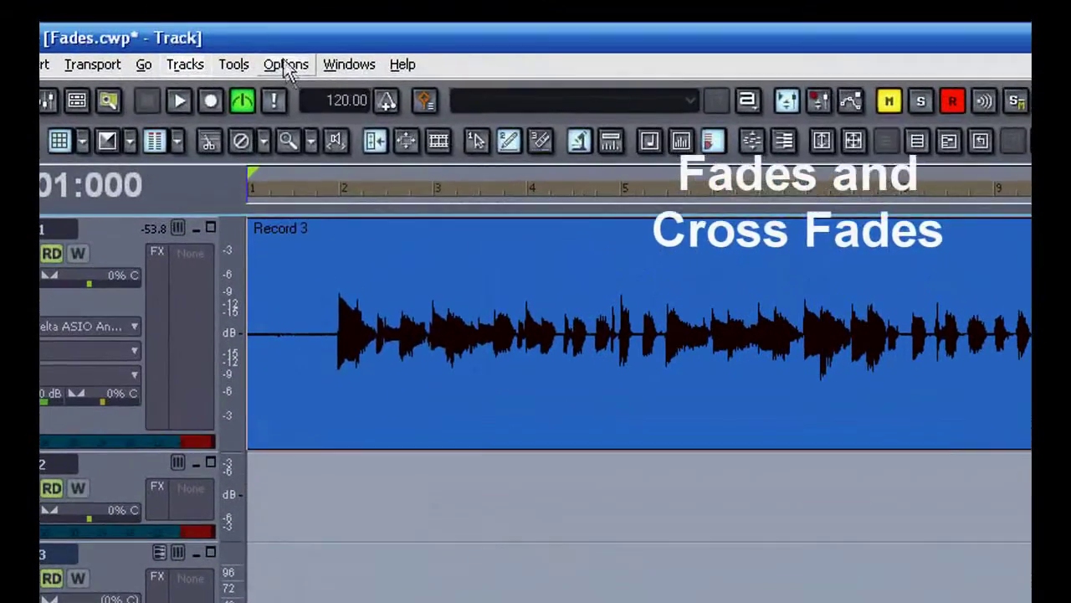
click(279, 43)
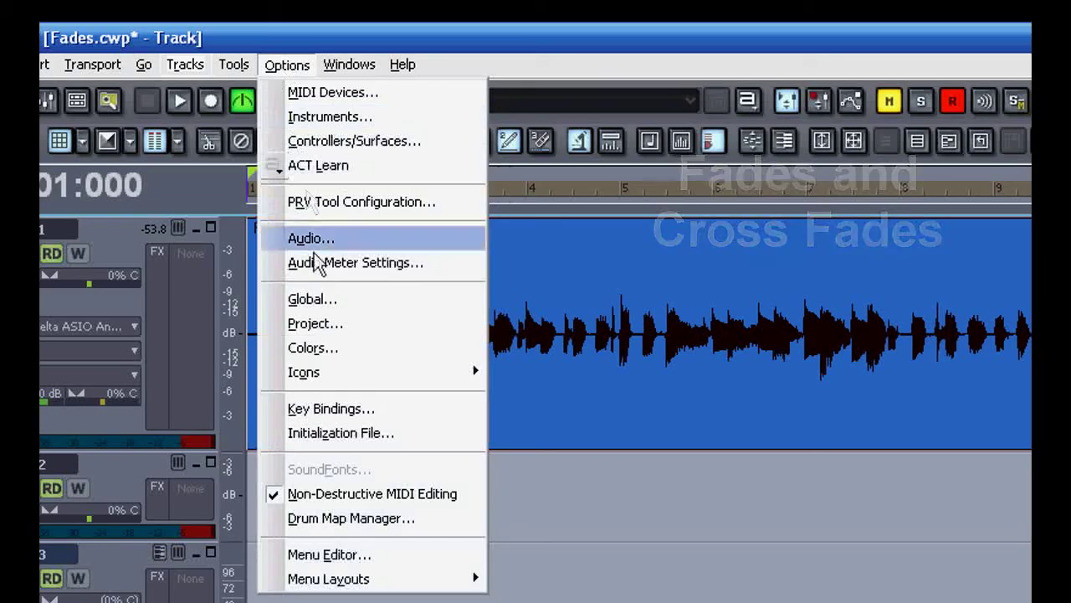
Step: Enable 'Crossfade Audio Clips upon overlap' in the Global options' Editing tab
click(330, 296)
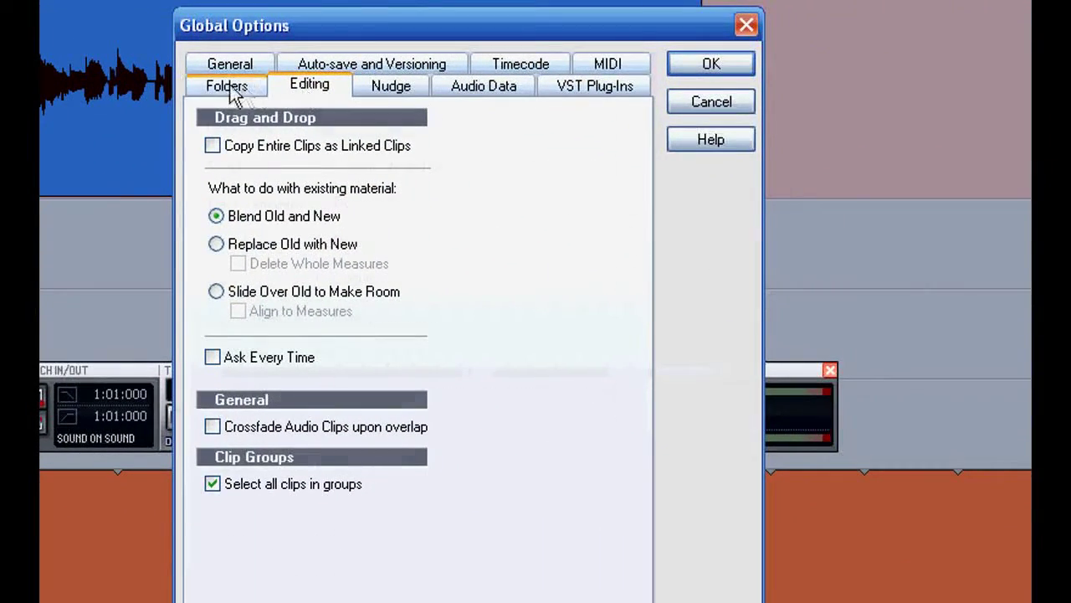
click(230, 87)
click(318, 89)
click(212, 427)
click(711, 65)
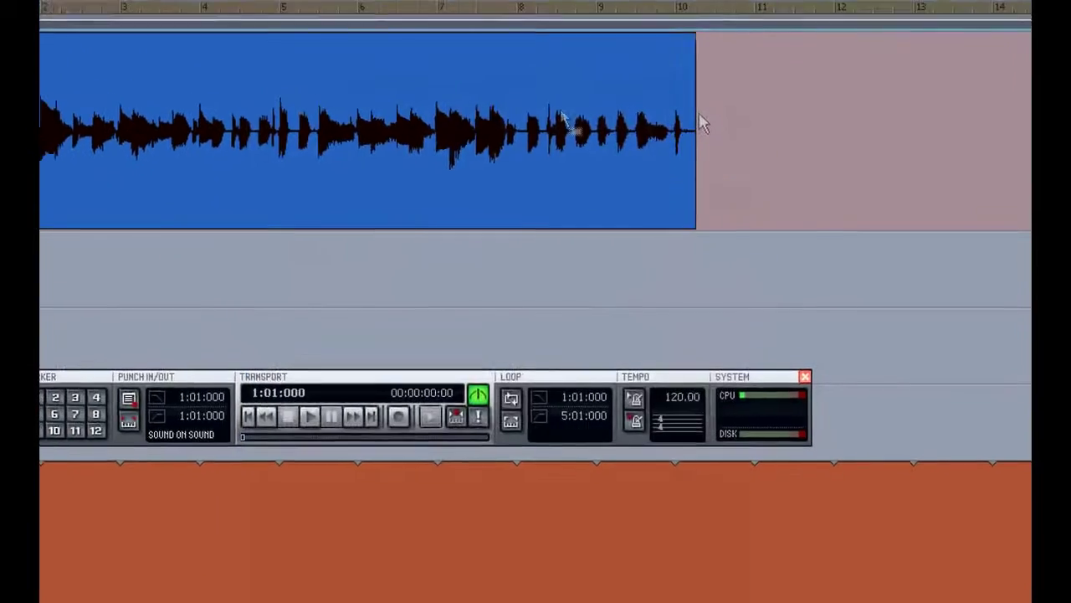
click(559, 119)
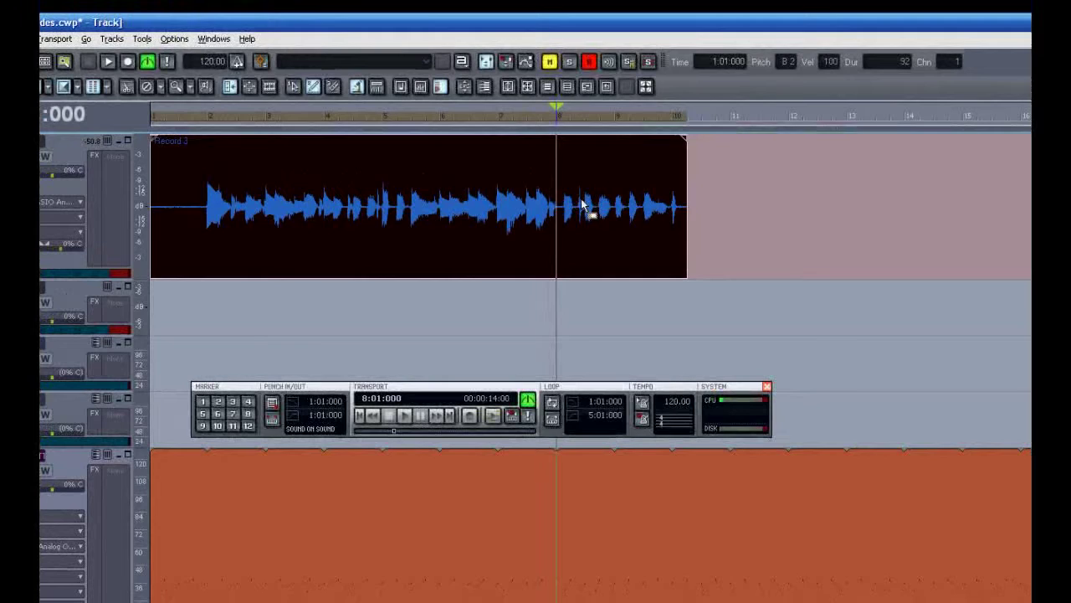
Step: Split Record 3 at bar 8, overlap the right piece onto the left, show clip lanes, and audition it
click(581, 205)
mouse_move(581, 208)
mouse_down()
mouse_move(753, 211)
mouse_move(574, 222)
mouse_up()
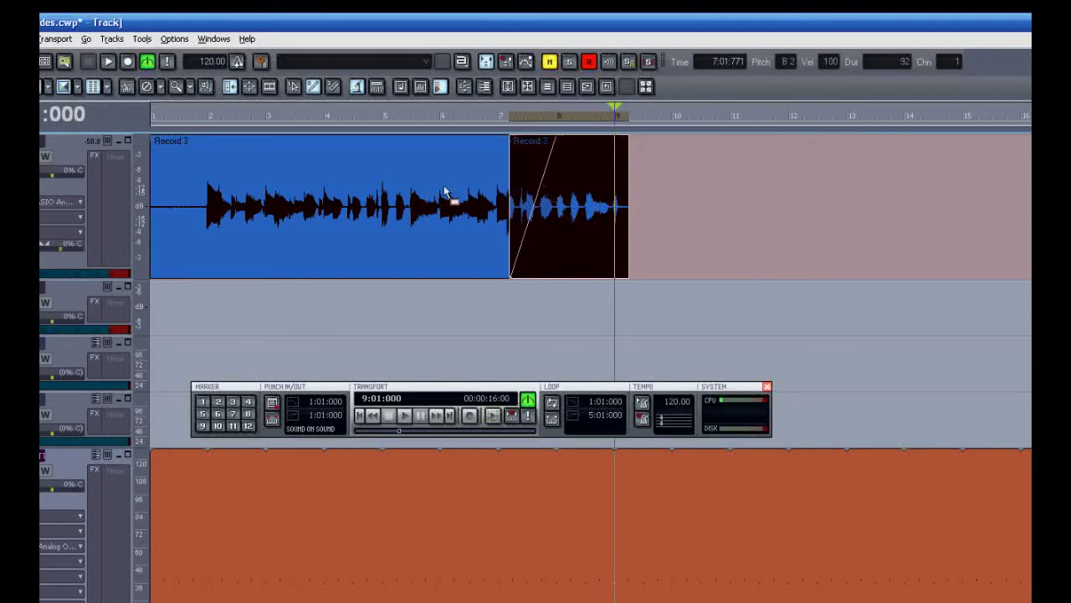
click(107, 141)
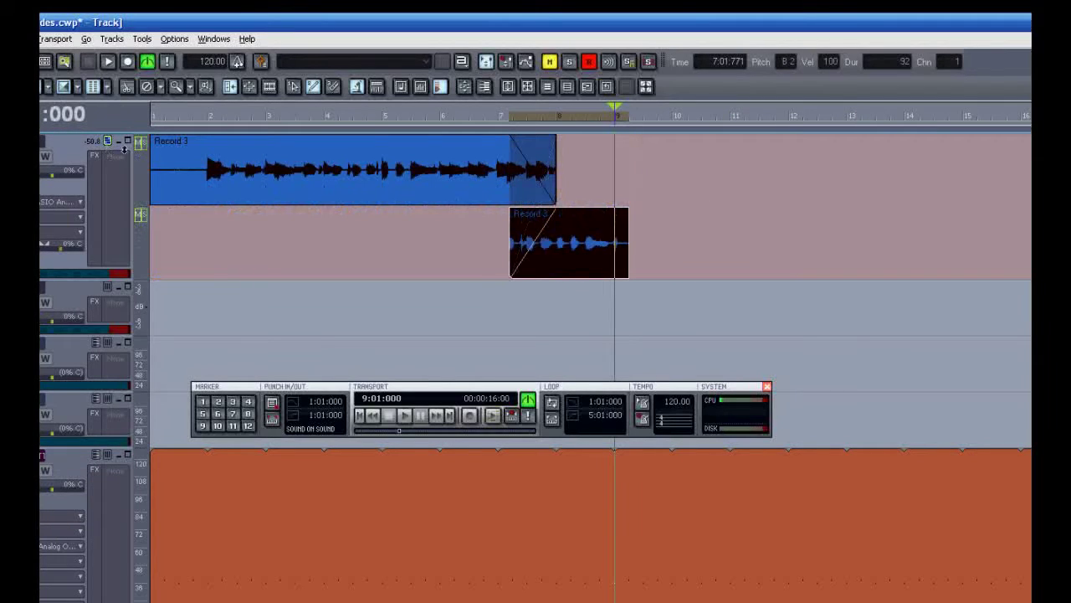
click(466, 234)
key(space)
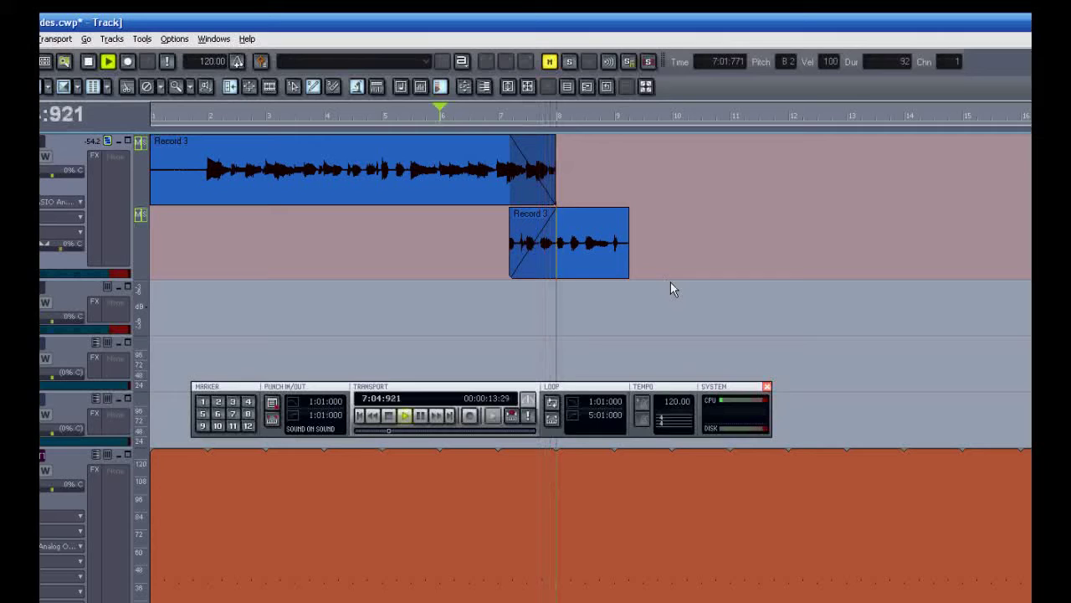
key(space)
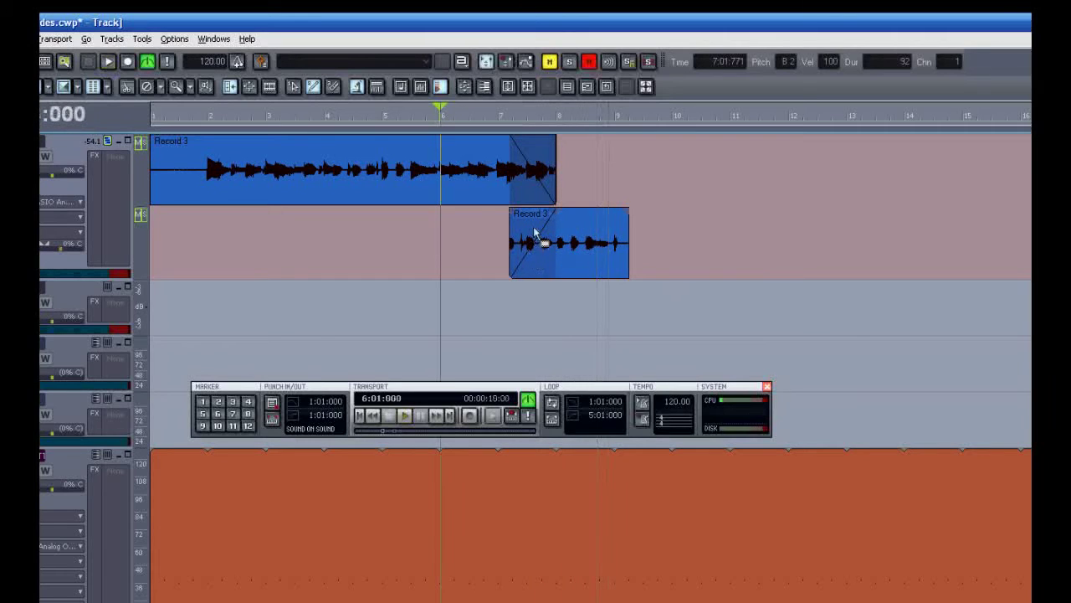
Step: Shorten both clips' fades around bar 8, nudge the lower clip later, and audition the shorter crossfade
click(602, 180)
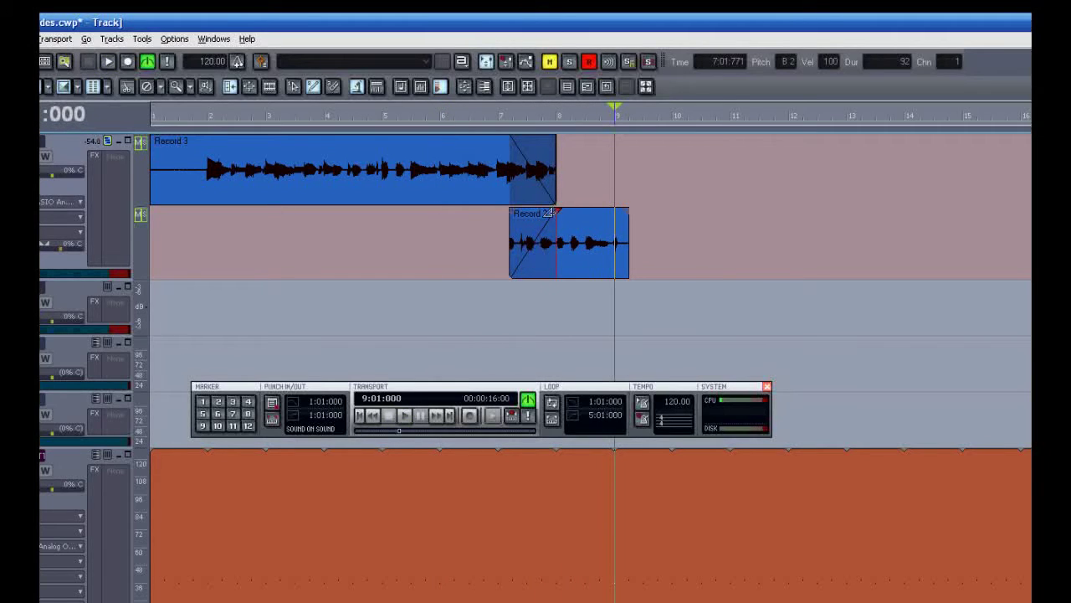
drag(549, 213, 521, 215)
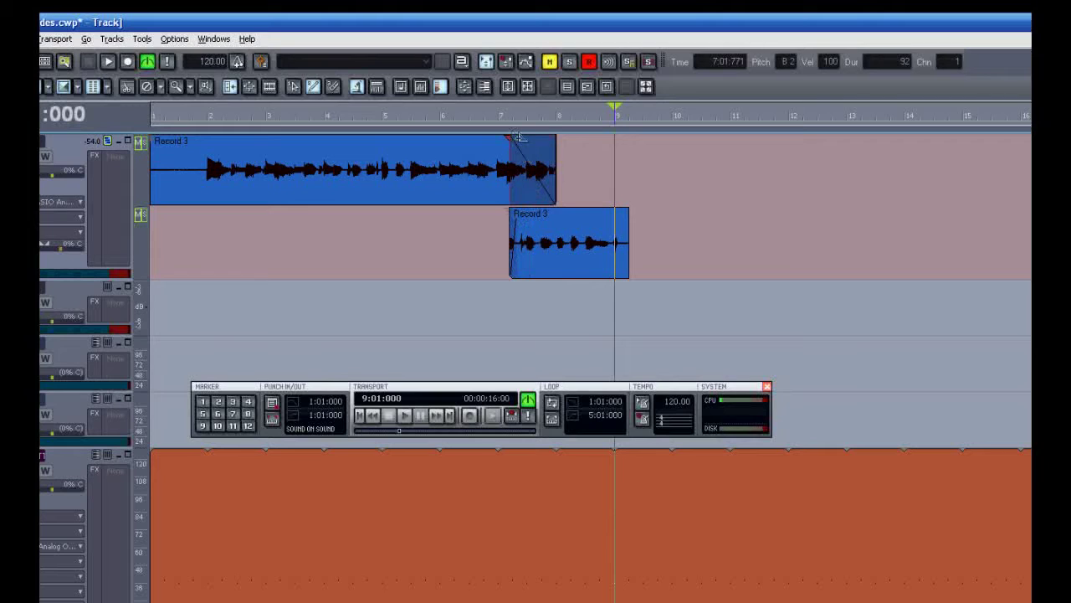
drag(519, 136, 550, 140)
drag(566, 242, 591, 242)
click(473, 242)
key(space)
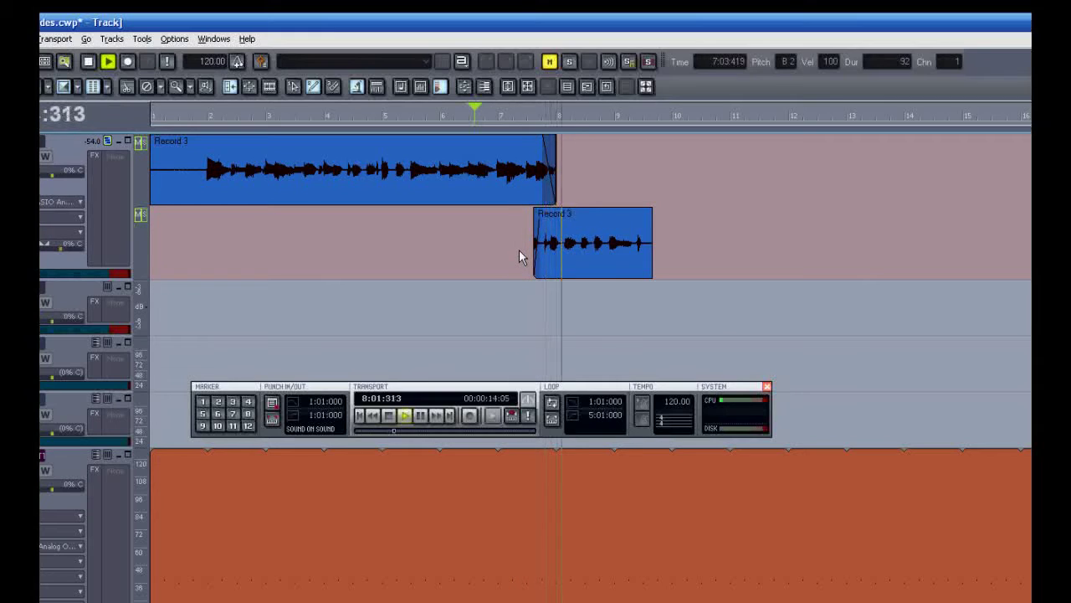
key(space)
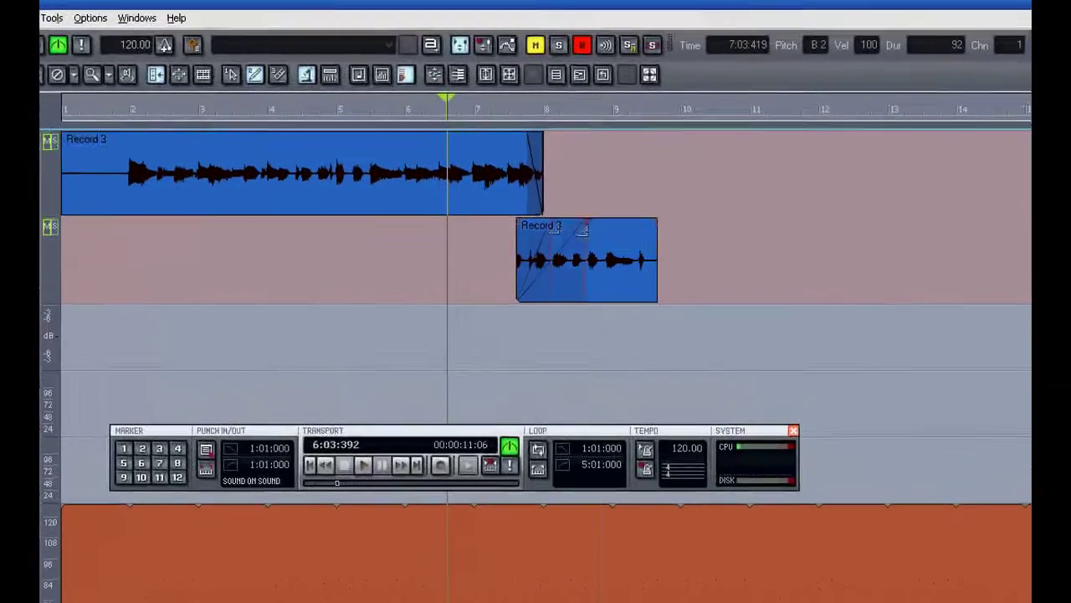
drag(534, 209, 595, 217)
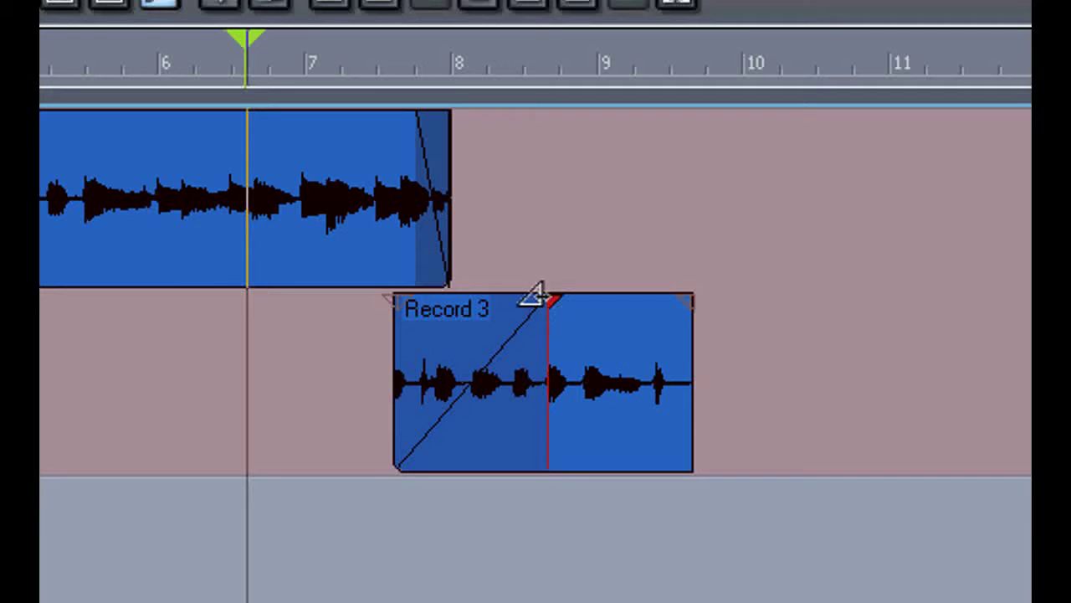
Step: Change the lower Record 3 clip's fade-in shape to Slow Curve
right_click(555, 280)
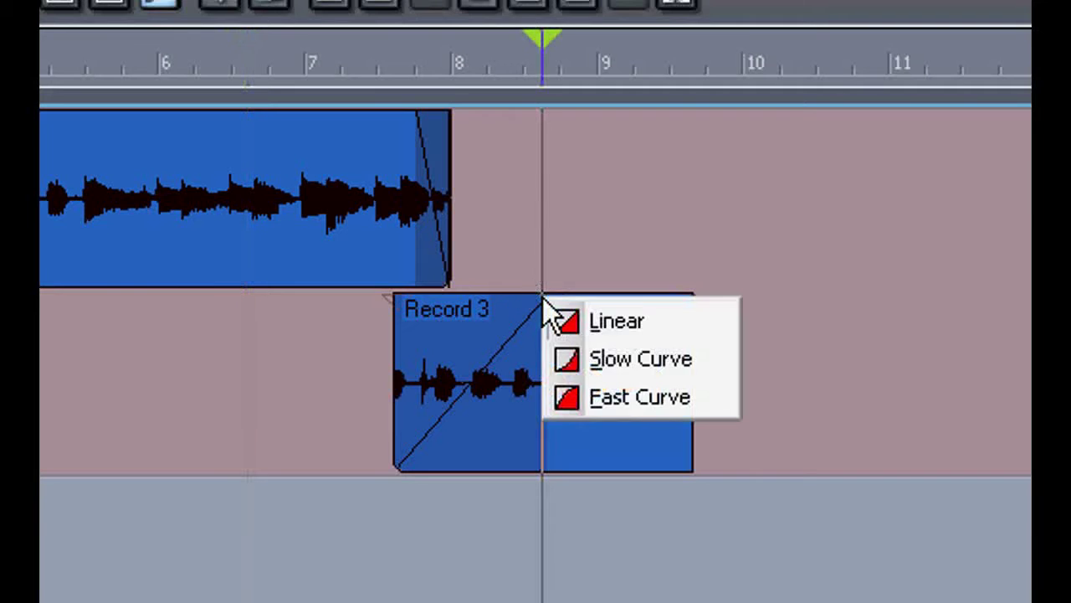
click(608, 361)
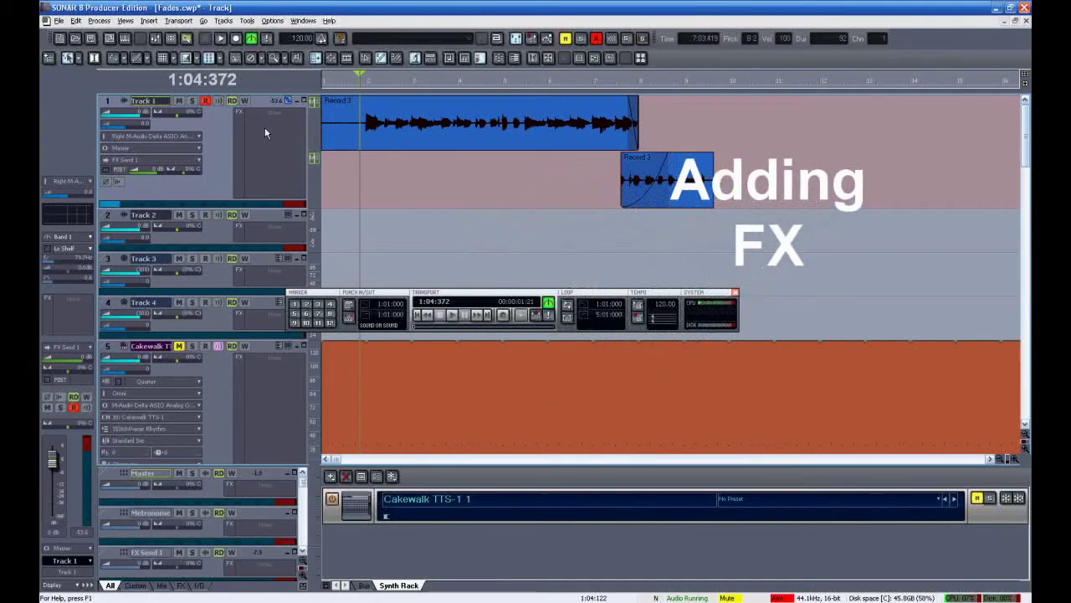
Step: Insert Lexicon Pantheon on Track 1 and load the 01 Large Hall preset
right_click(264, 127)
mouse_move(311, 189)
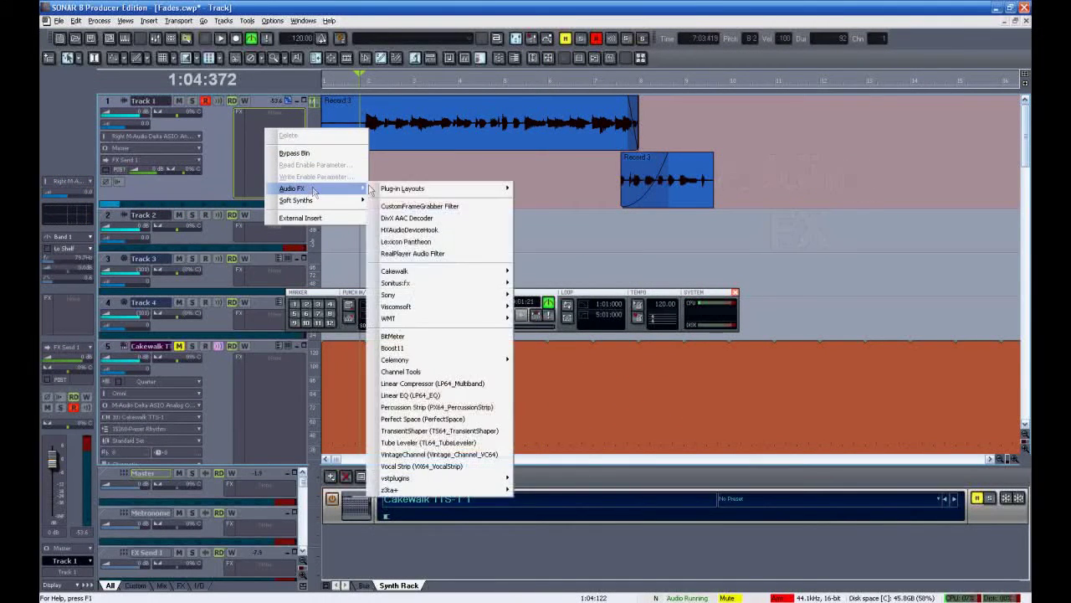
click(408, 241)
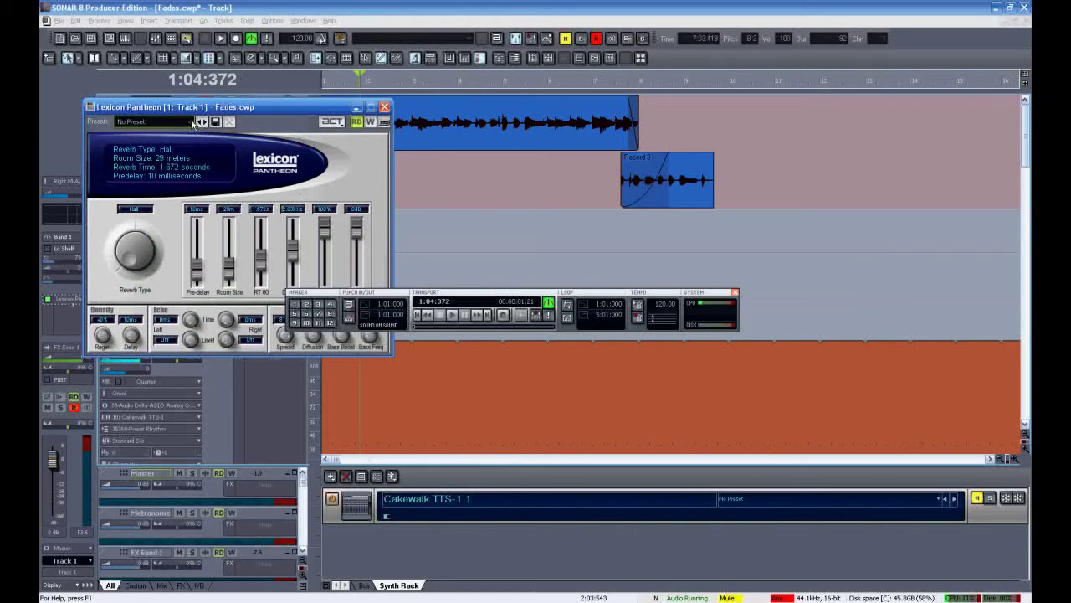
click(193, 122)
click(163, 137)
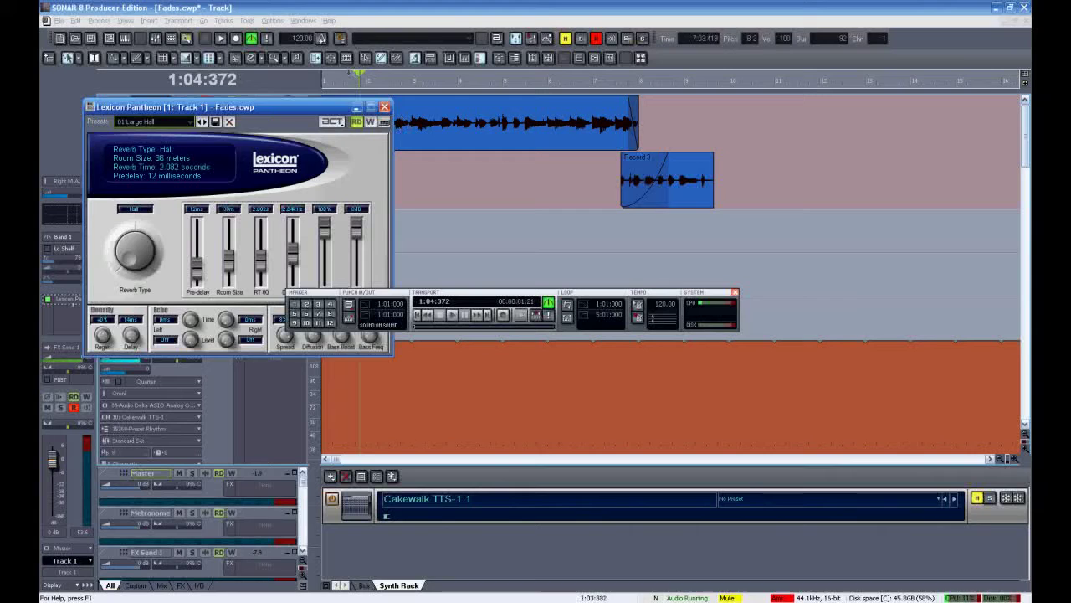
Step: Audition the reverb, lower its Level fader, and close the plug-in window
key(space)
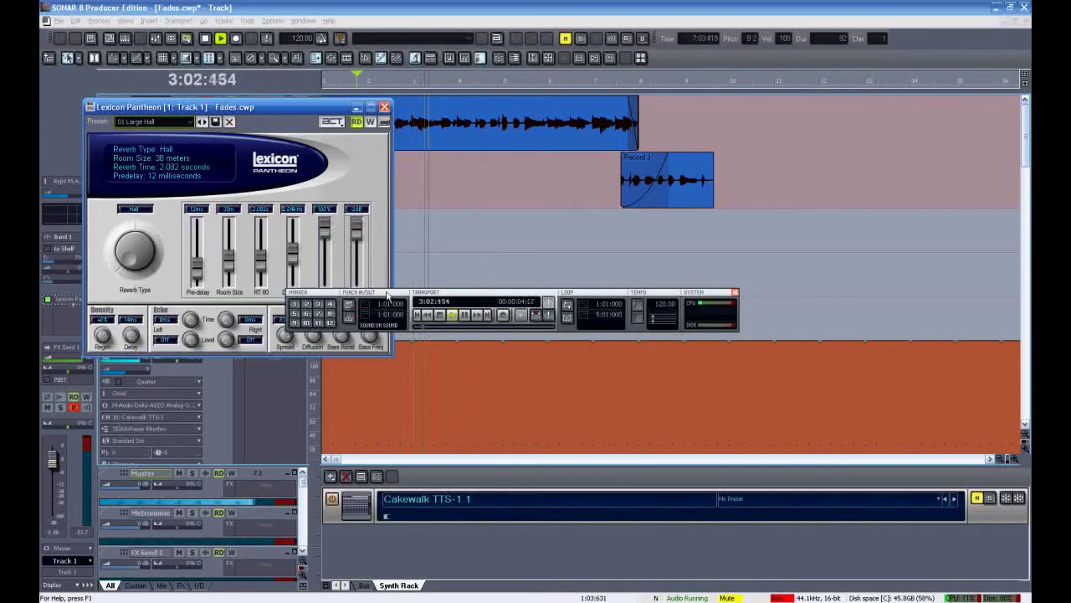
drag(396, 382, 396, 382)
mouse_move(356, 228)
mouse_down()
mouse_move(357, 251)
mouse_move(357, 241)
mouse_up()
key(space)
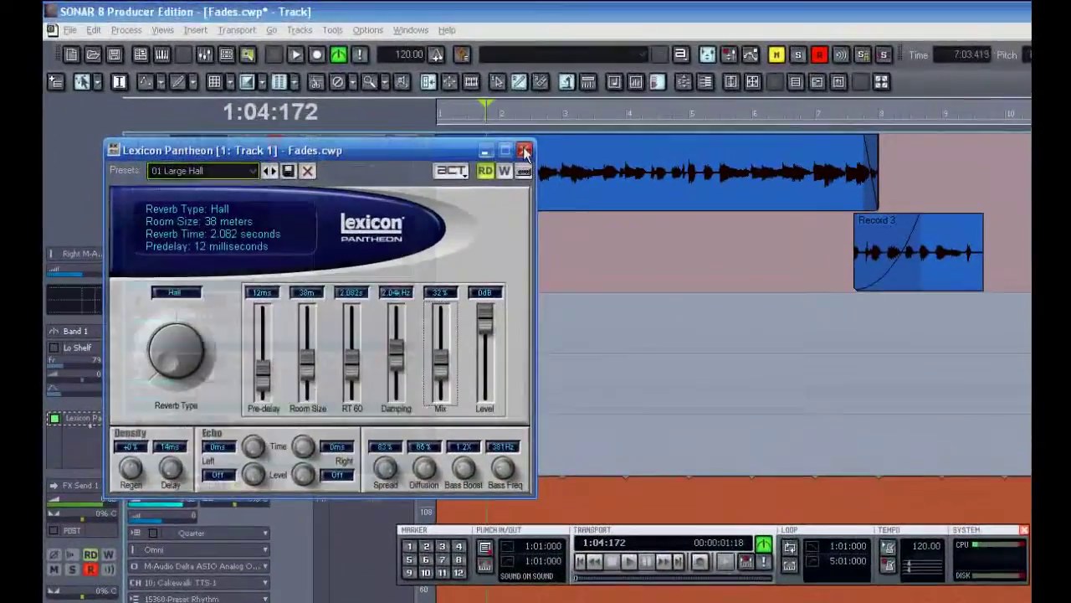
click(384, 107)
Step: Delete Lexicon Pantheon from Track 1's FX bin and disarm Track 1's record button
right_click(404, 188)
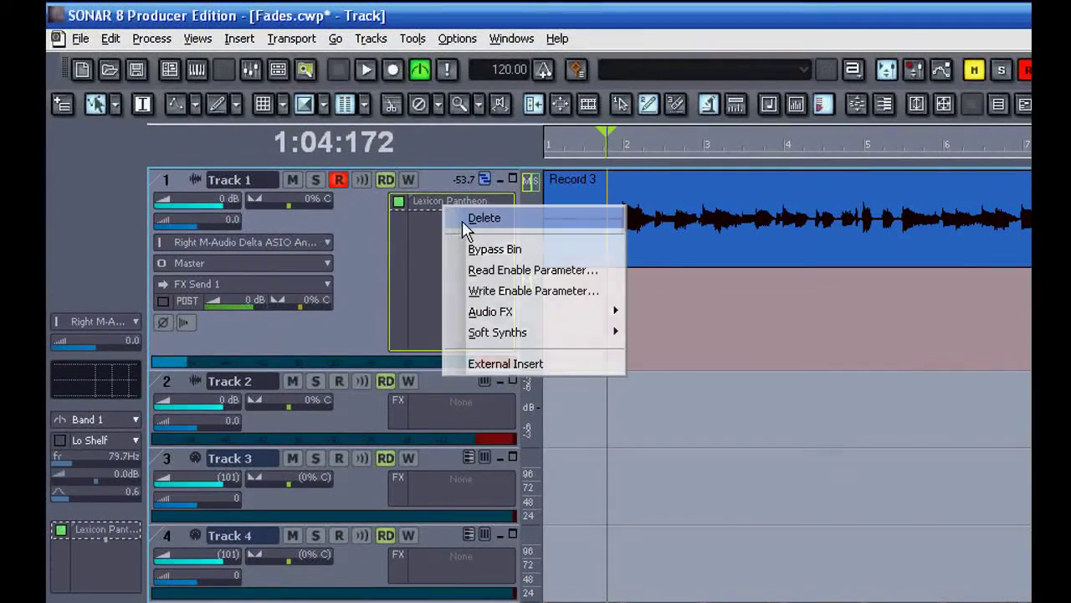
click(420, 198)
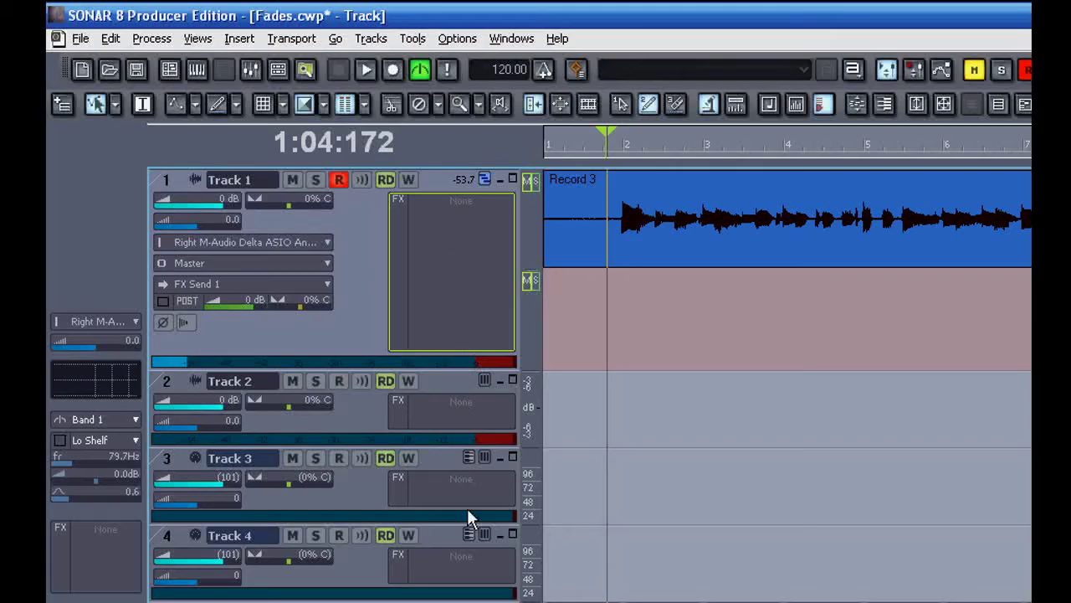
click(339, 181)
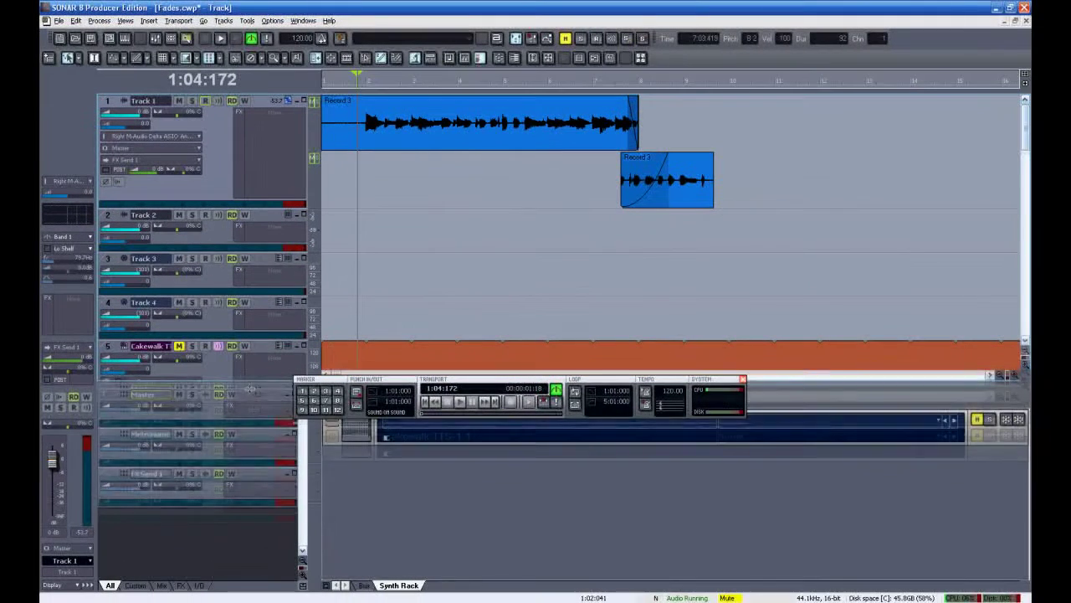
Step: Reveal the bus pane and select the FX Send 1 bus
drag(253, 393, 254, 416)
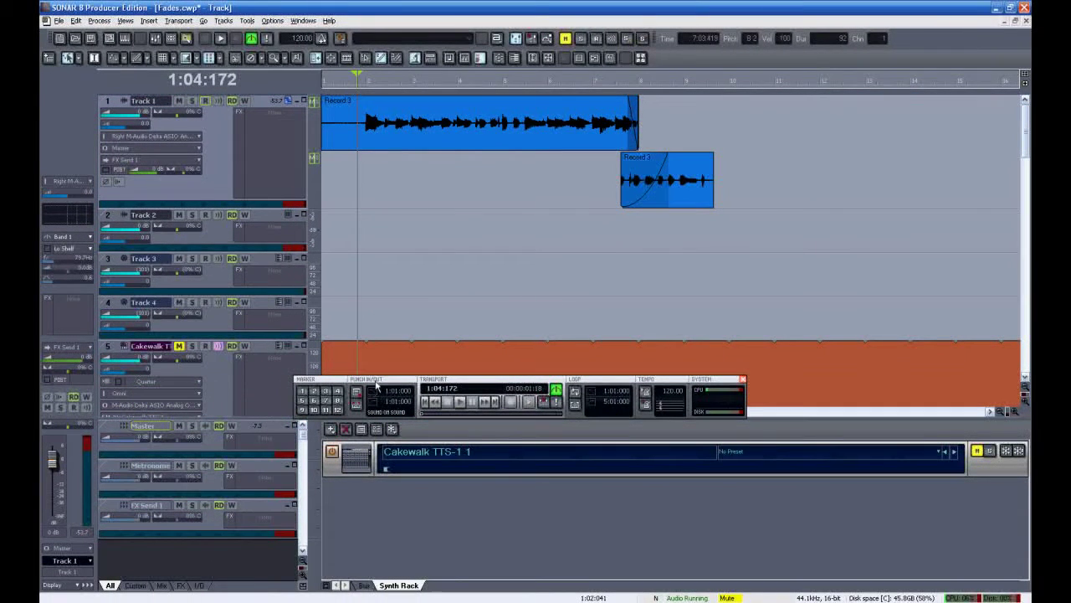
drag(377, 384, 539, 265)
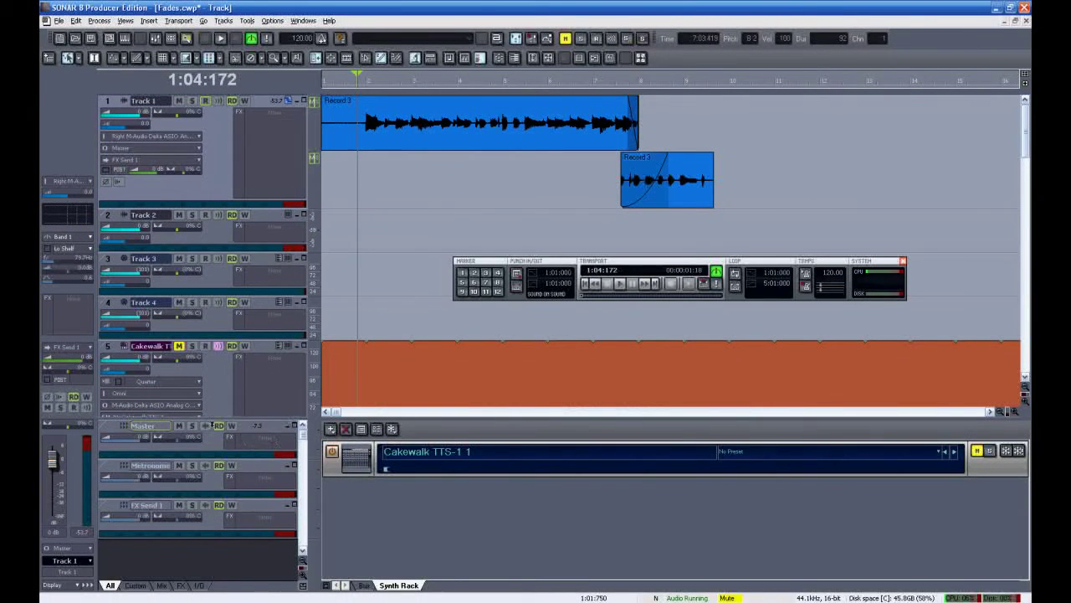
click(142, 425)
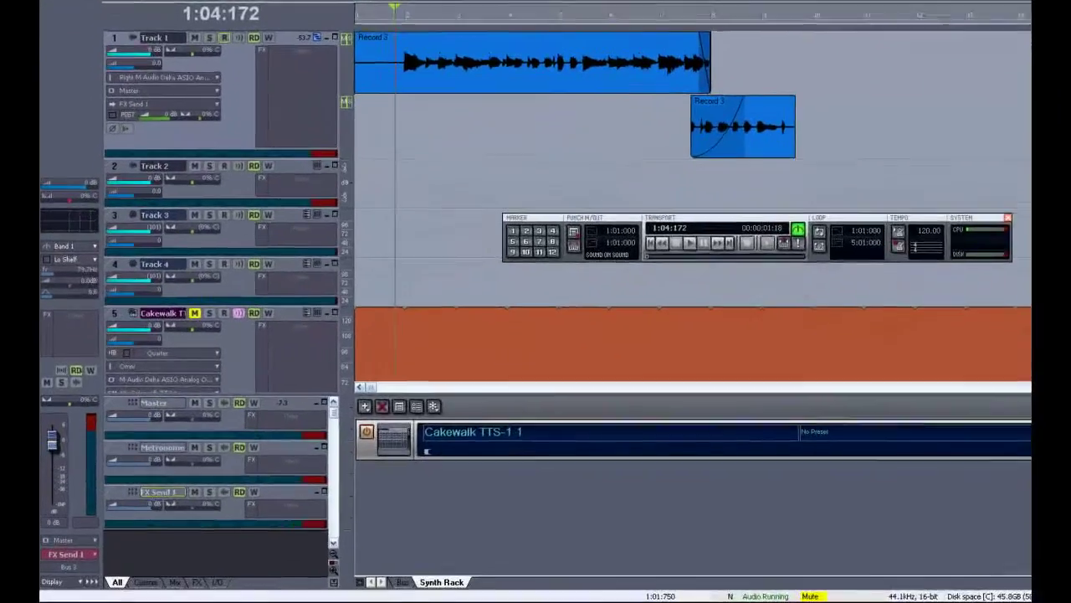
click(219, 517)
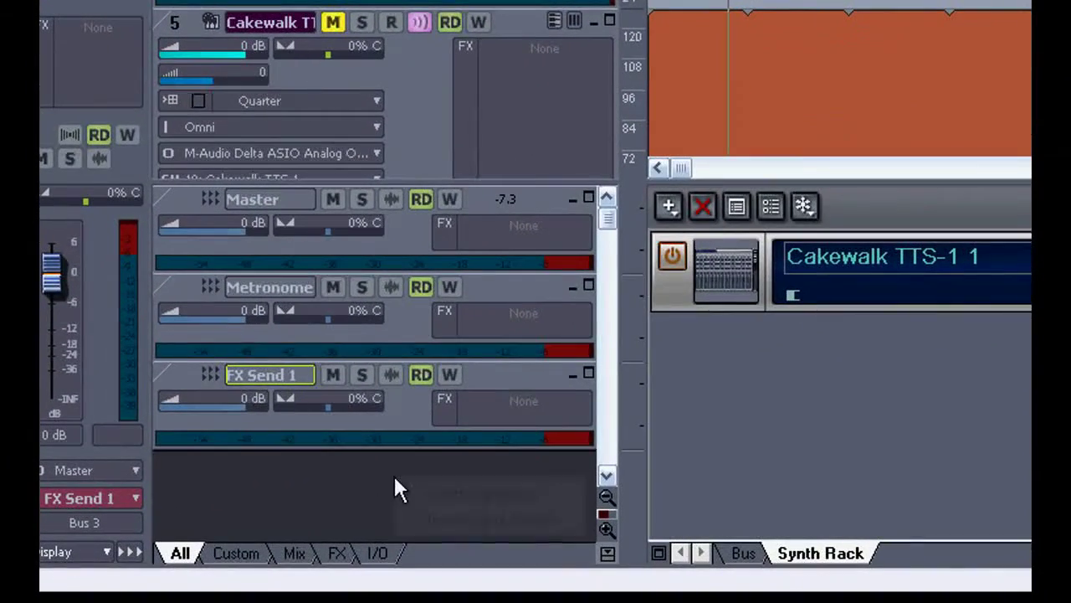
Step: Insert a stereo bus below FX Send 1 and rename it from Bus 4 to 'Whatever'
right_click(327, 511)
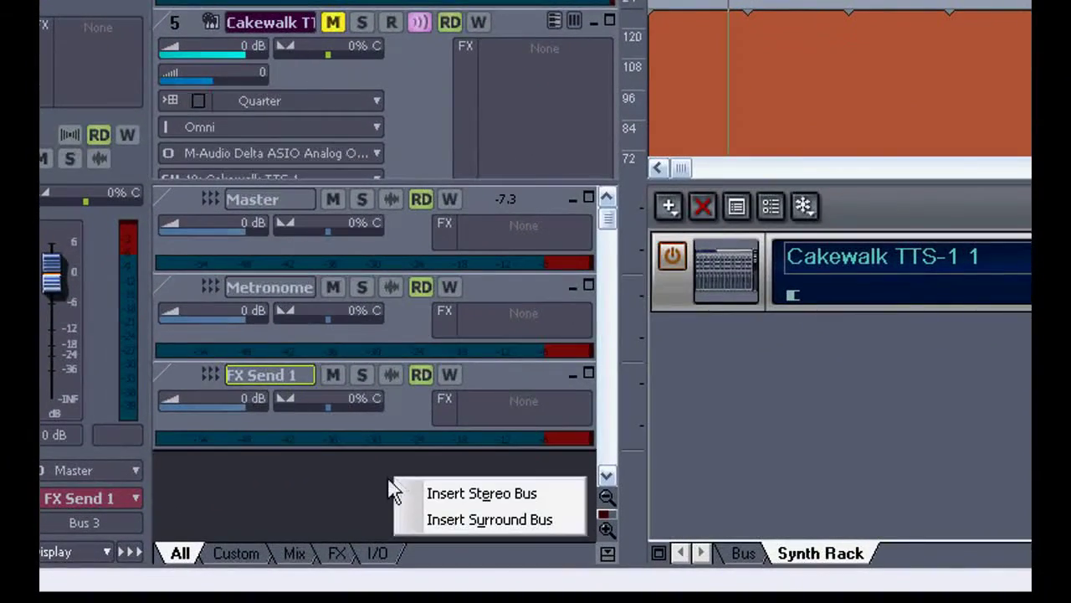
click(471, 495)
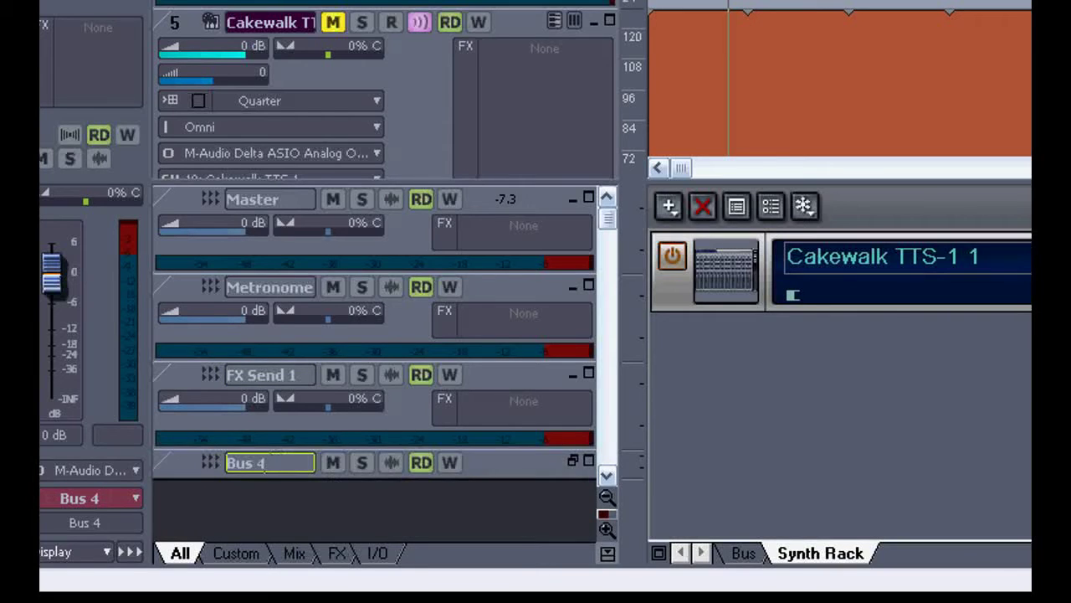
double_click(263, 467)
text(What)
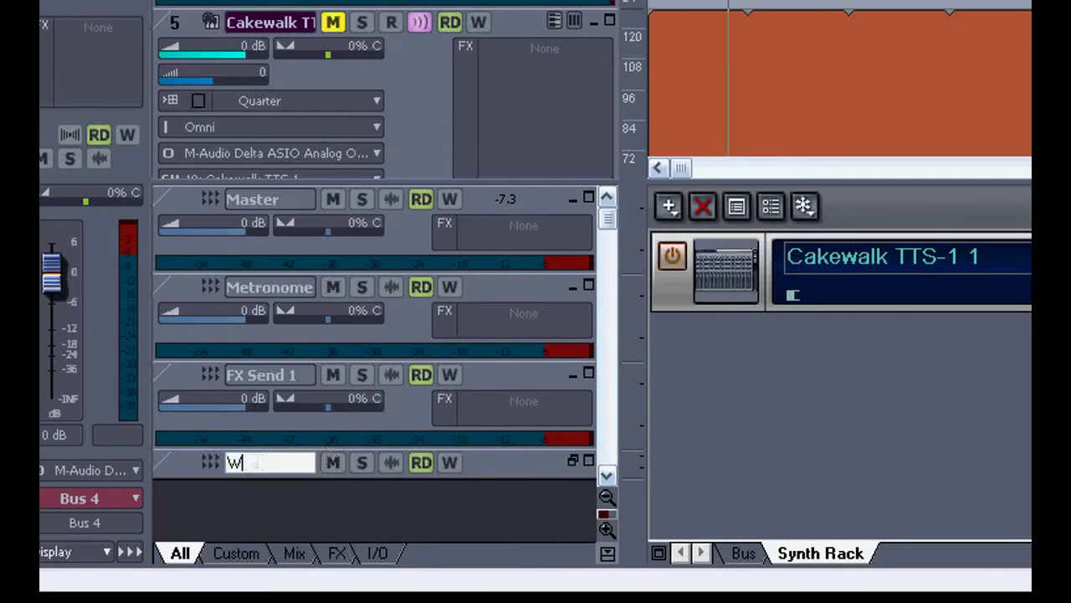
text(ever)
key(Return)
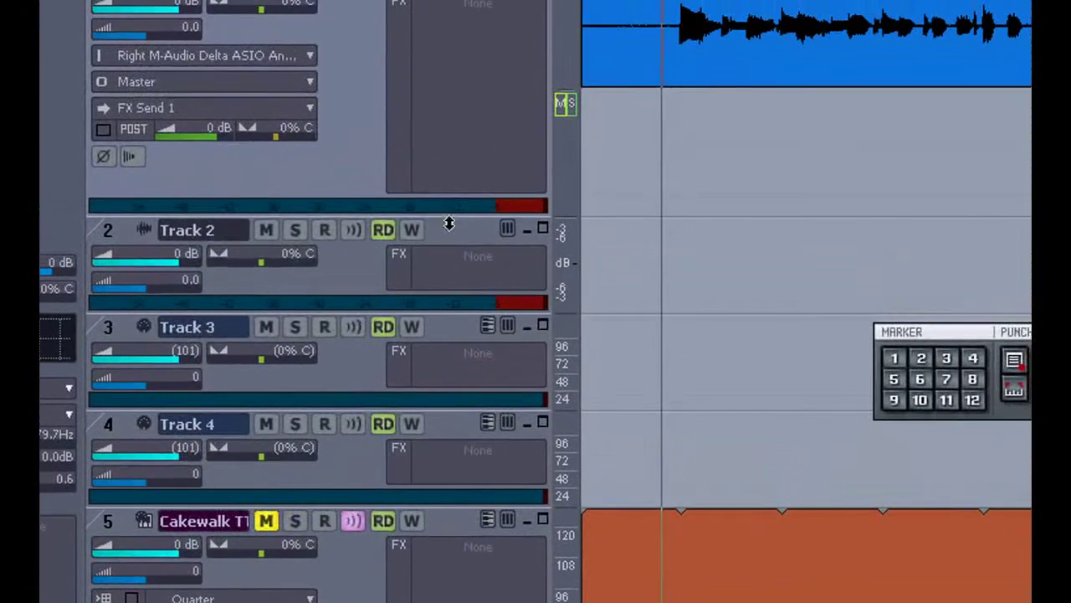
Step: Enlarge Track 1's strip and add a second send routed to the Whatever bus
drag(472, 29, 475, 96)
drag(450, 284, 451, 289)
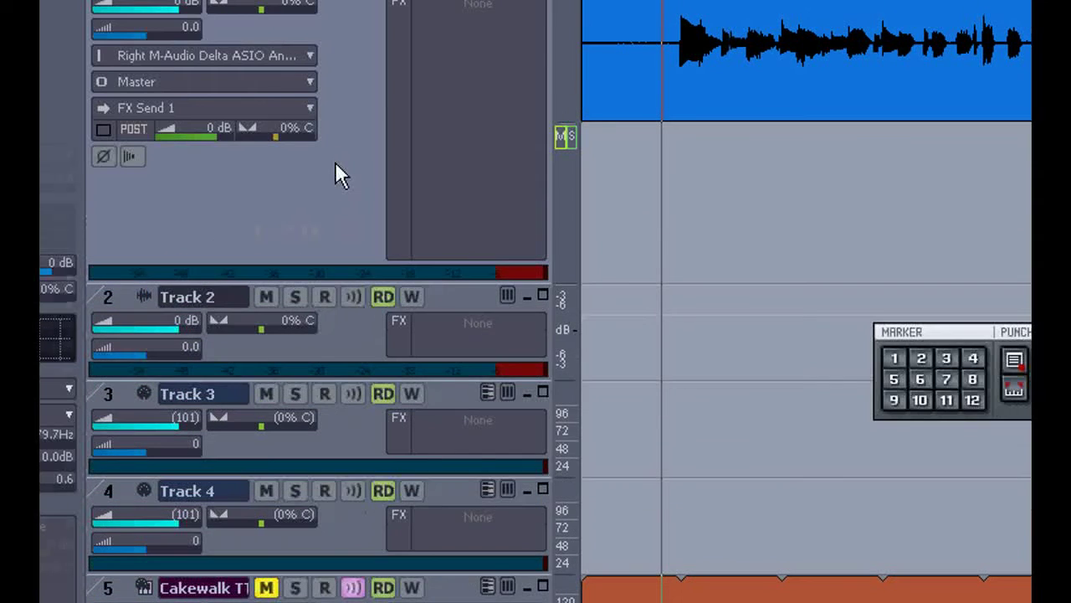
right_click(335, 163)
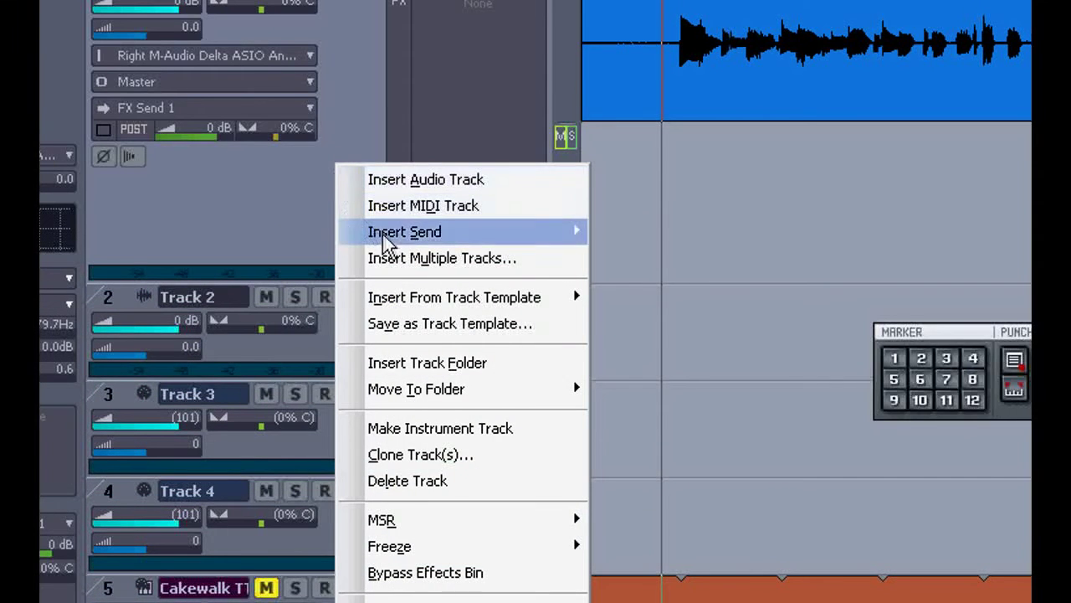
mouse_move(385, 237)
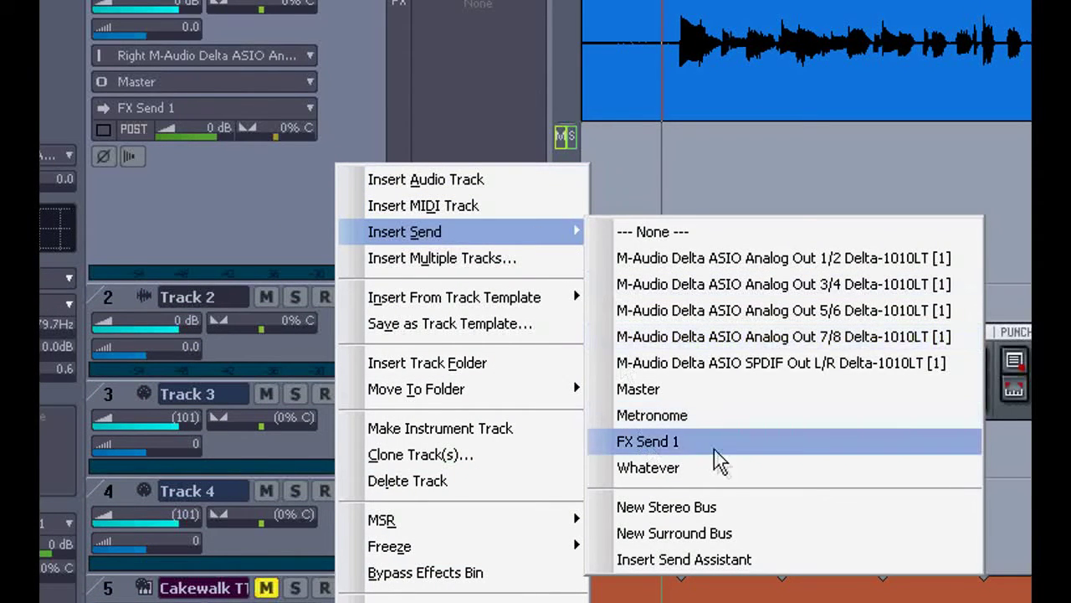
click(721, 469)
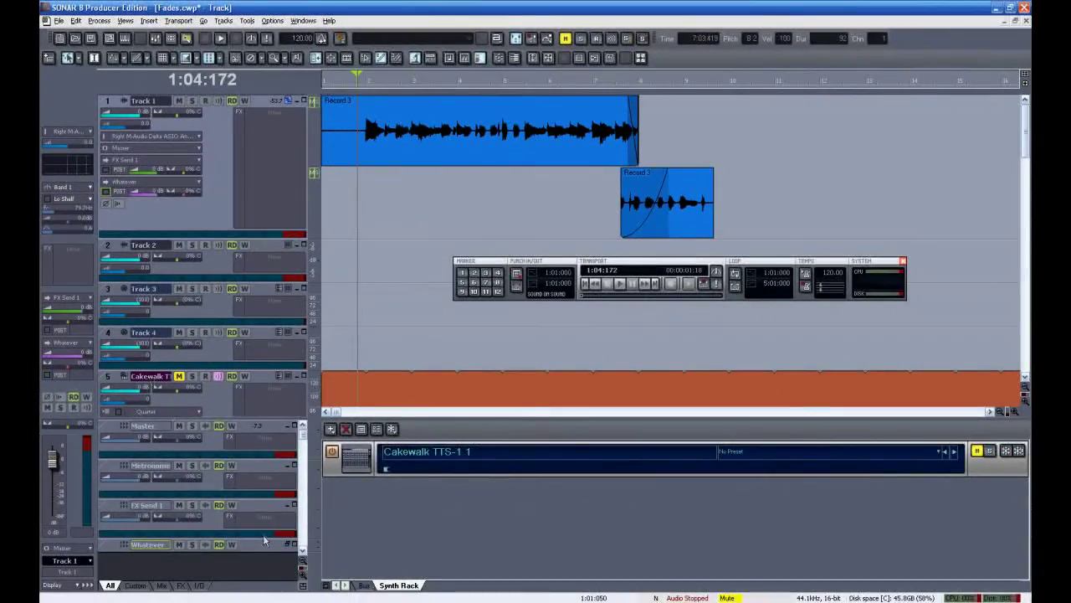
Step: Enlarge the FX Send 1 strip and insert Lexicon Pantheon into its effect bin
drag(263, 535, 266, 563)
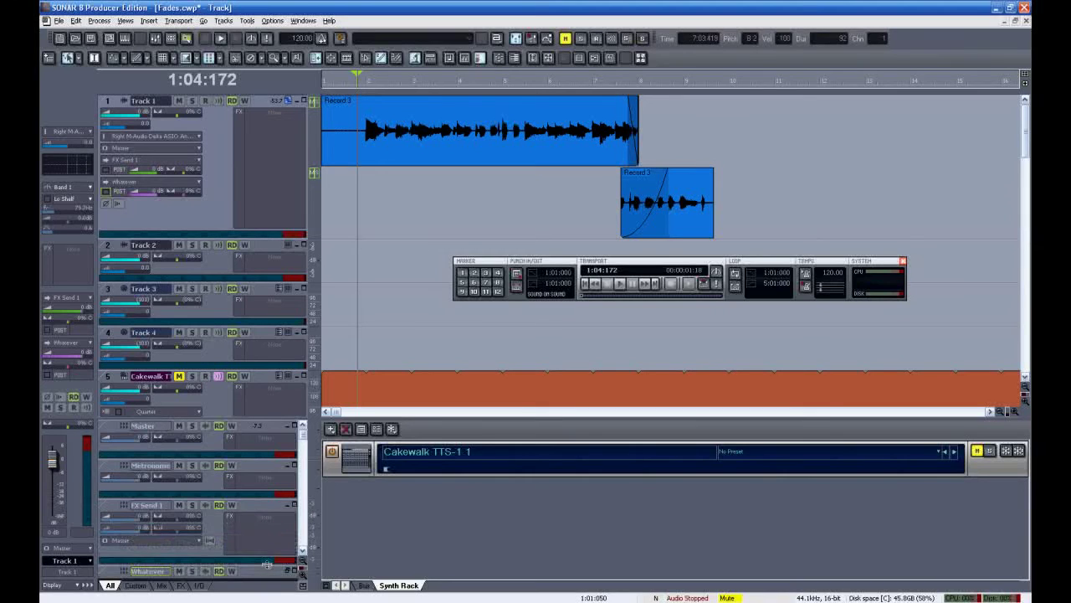
right_click(264, 530)
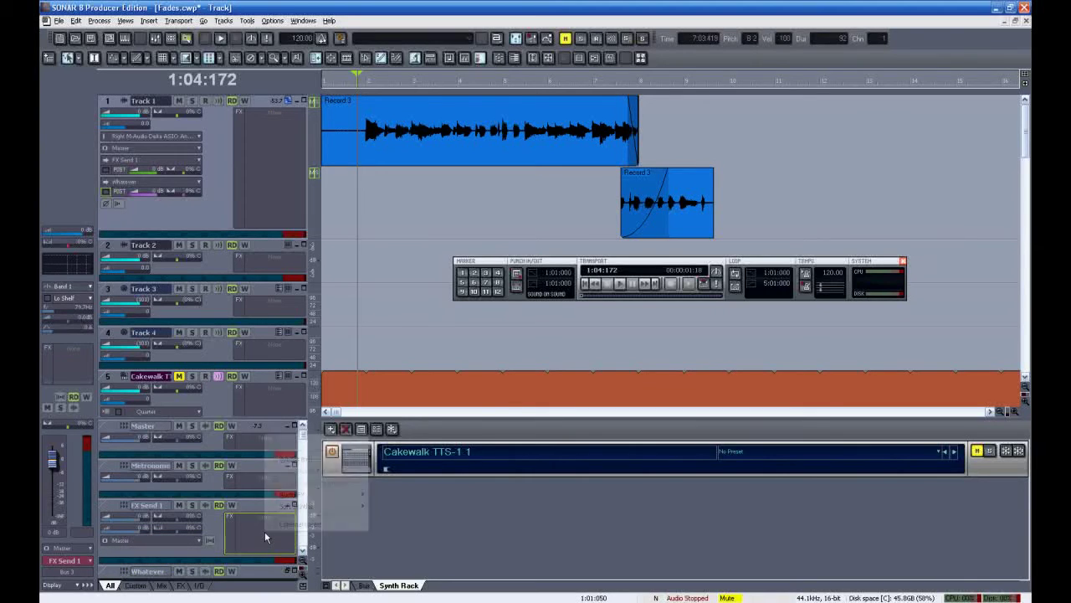
mouse_move(298, 494)
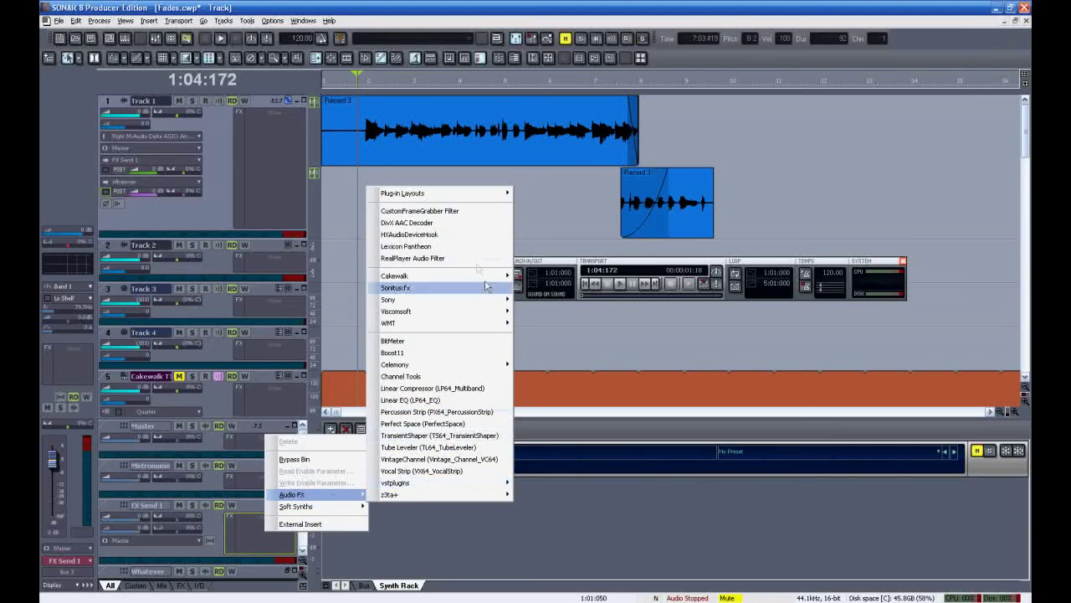
click(467, 246)
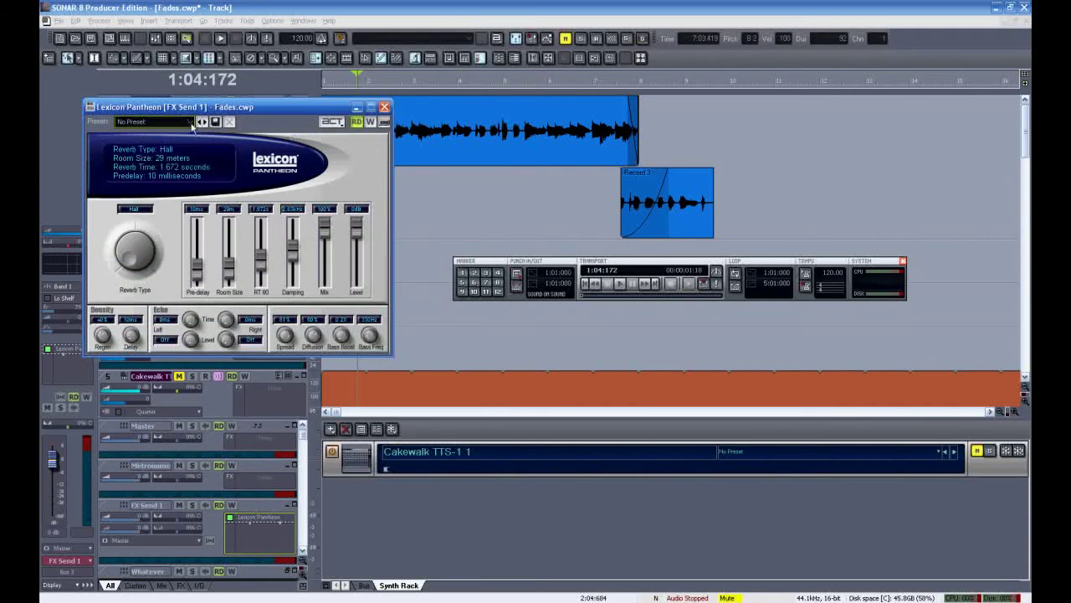
Step: Load the 01 Large Hall reverb preset and close the plug-in window
click(192, 122)
click(188, 132)
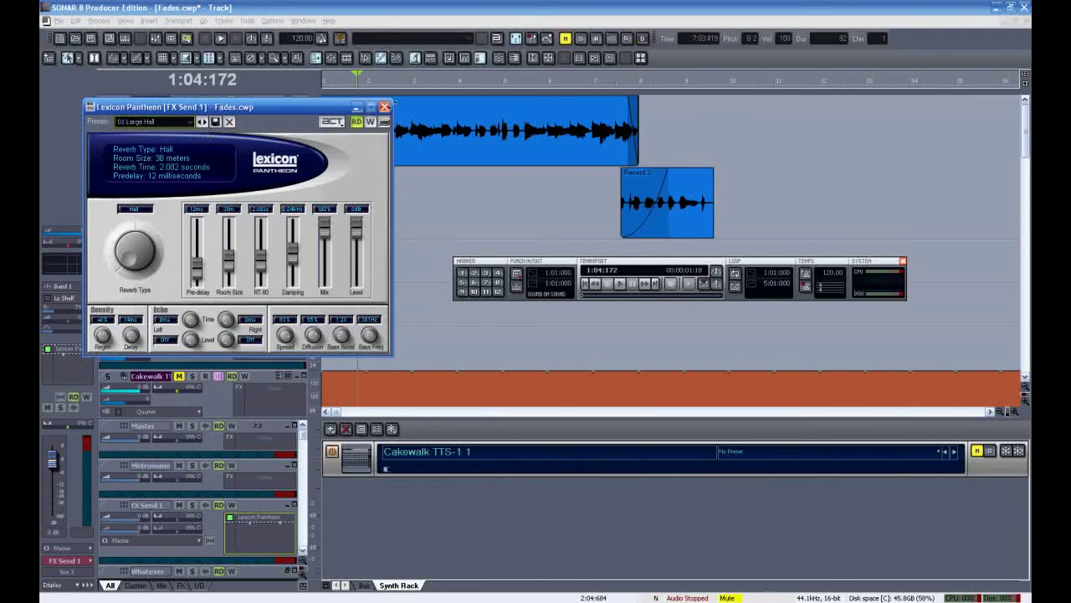
click(384, 108)
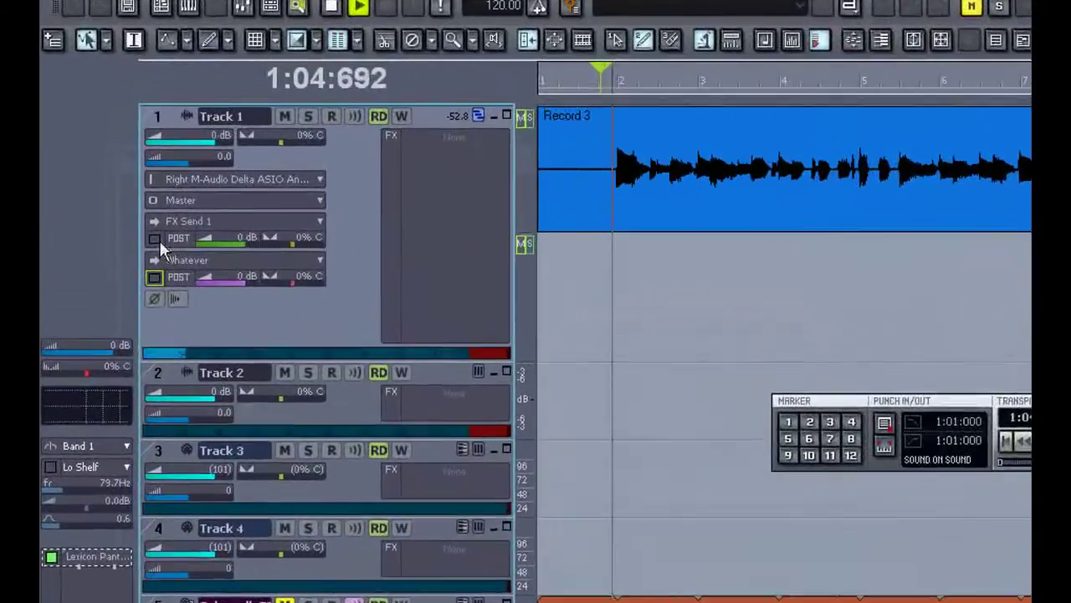
Step: Enable Track 1's FX Send 1 send and bring its level down to -9.1 dB
click(127, 199)
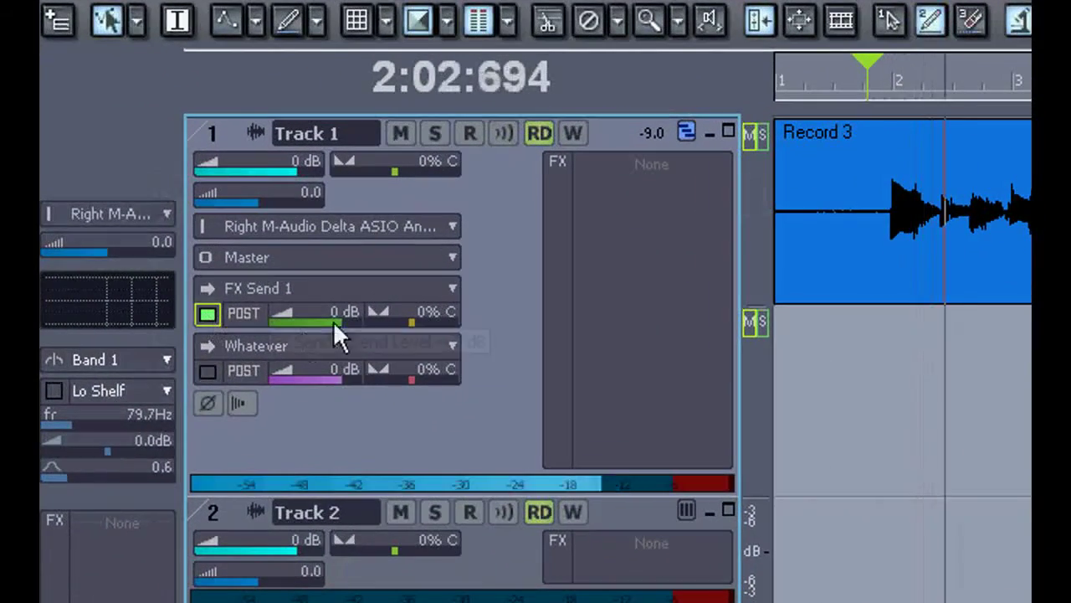
drag(191, 203, 192, 208)
drag(339, 338, 307, 317)
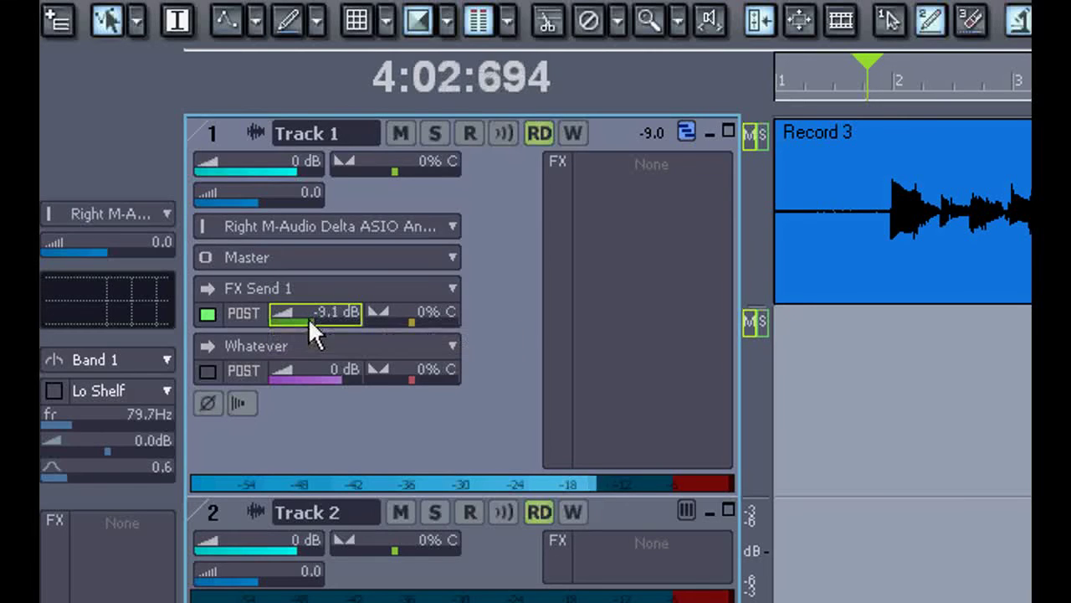